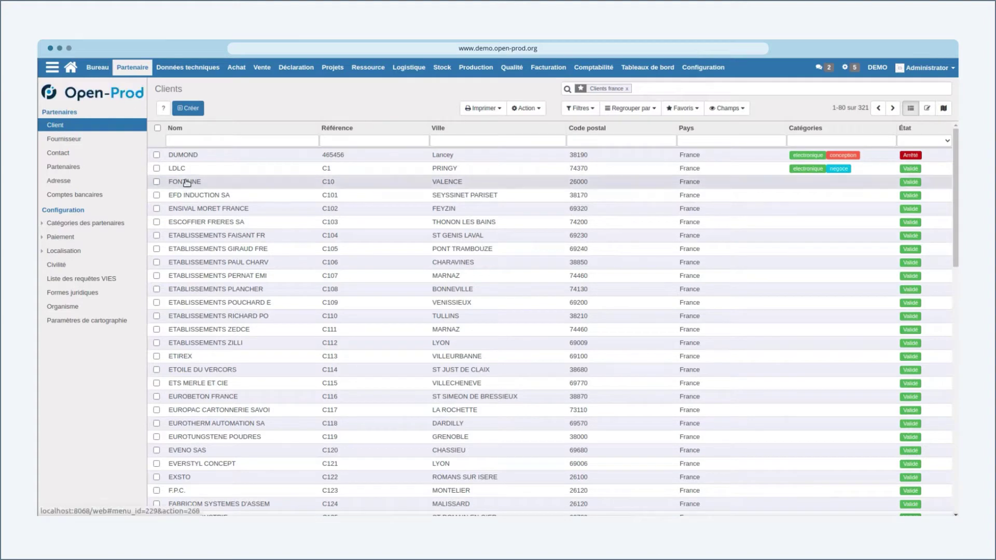
# Open the LDLC client record for editing and set its Forme juridique to sa.
pyautogui.scroll(-3, 234, 253)
pyautogui.scroll(3, 235, 251)
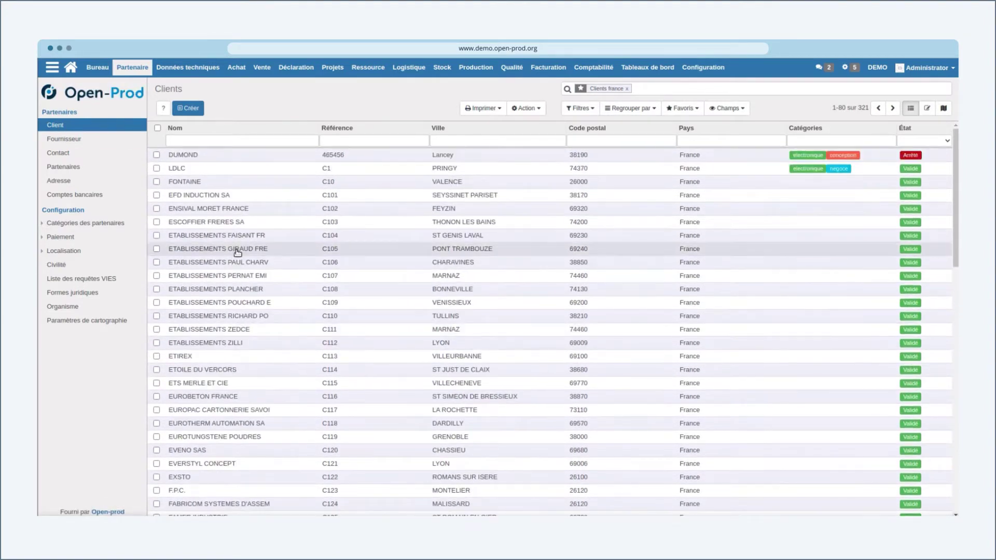
pyautogui.click(187, 170)
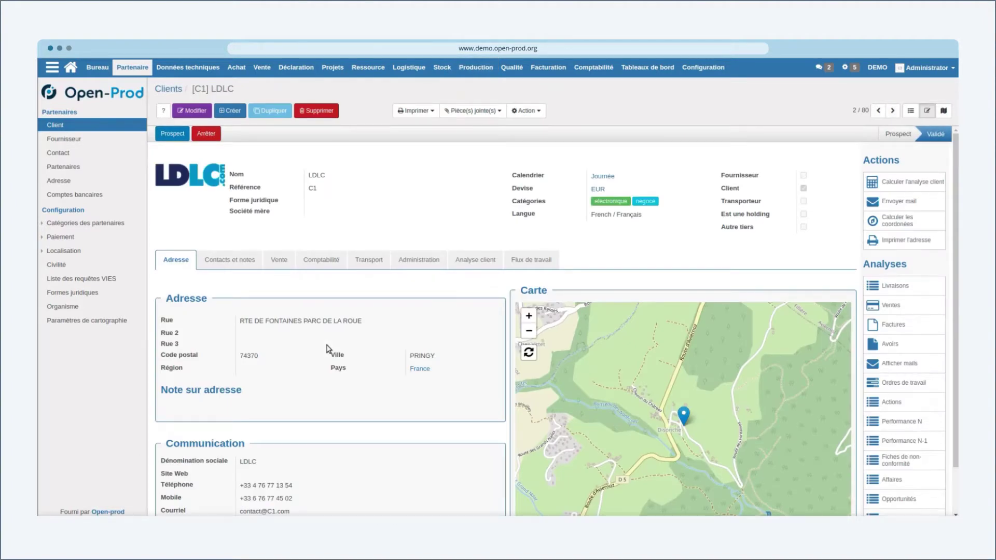
pyautogui.click(192, 110)
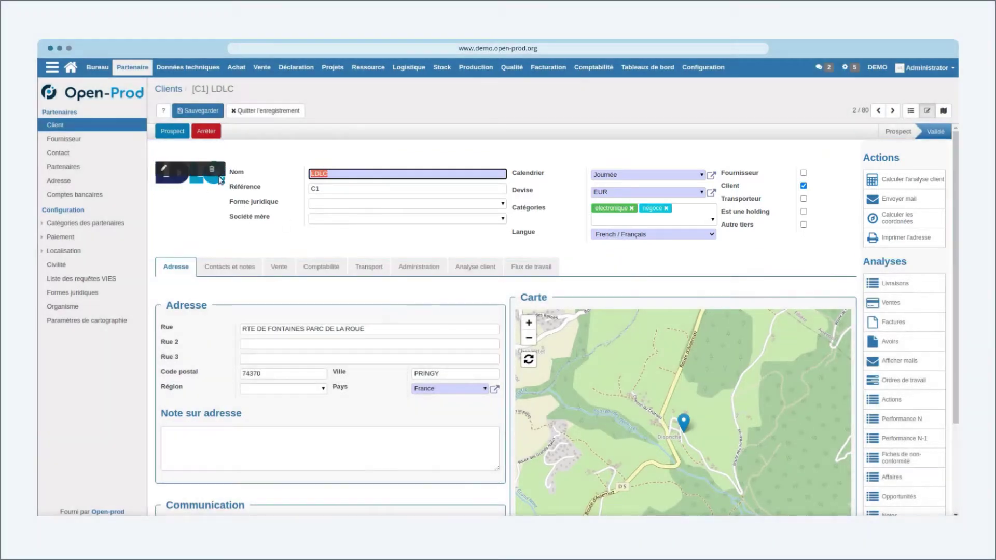
pyautogui.moveTo(169, 173)
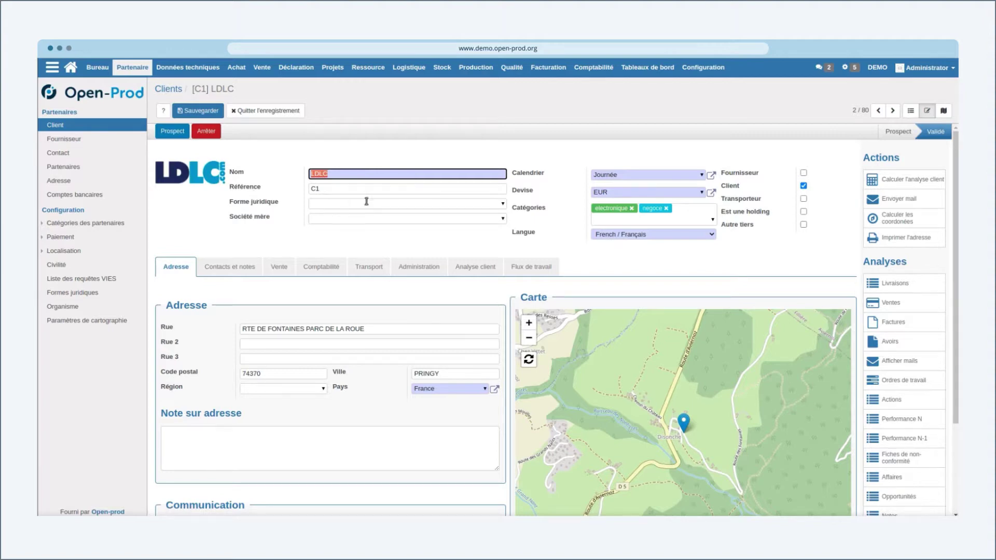
pyautogui.click(503, 205)
pyautogui.click(339, 214)
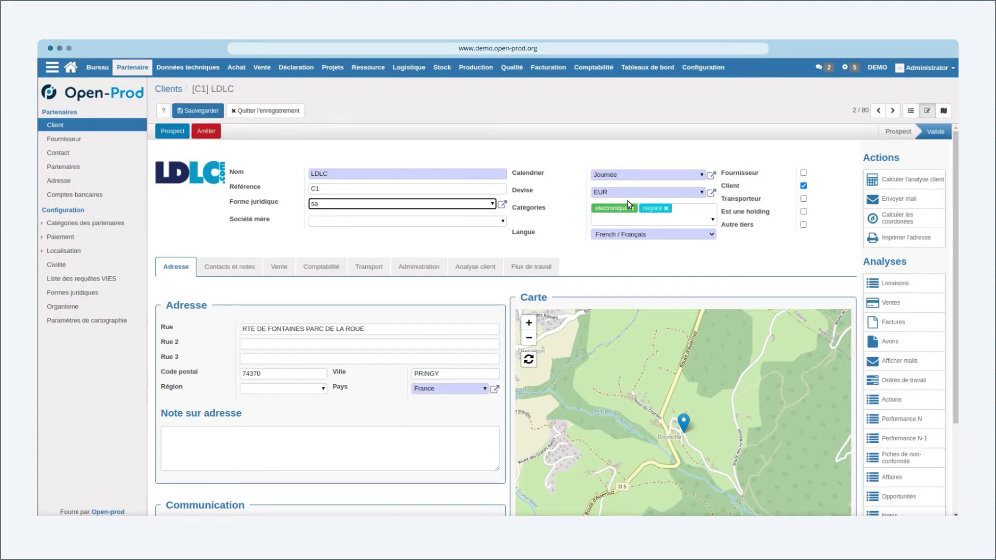
# Add a new category named electrotechnique to the LDLC client and colour its tag orange.
pyautogui.click(609, 221)
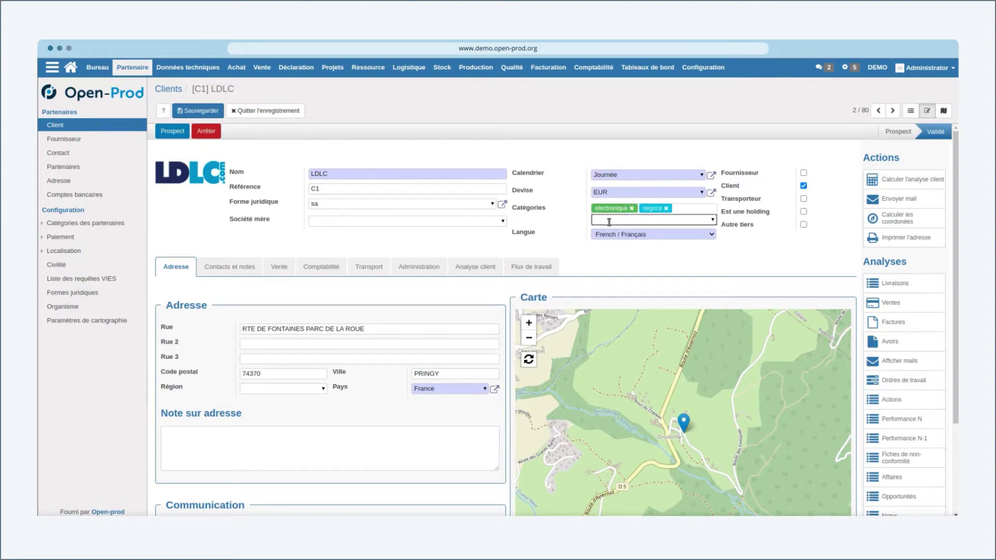
pyautogui.write('elec')
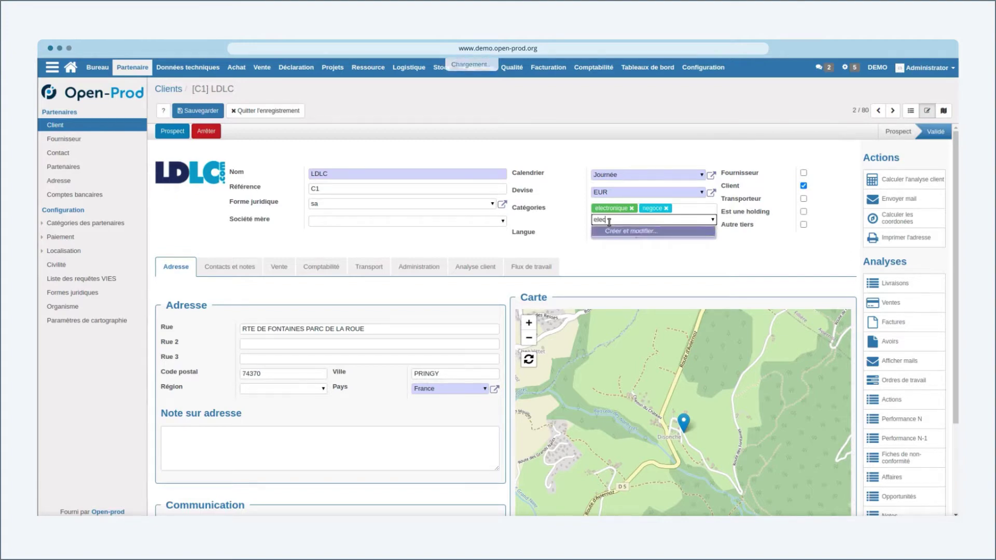
pyautogui.write('trotec')
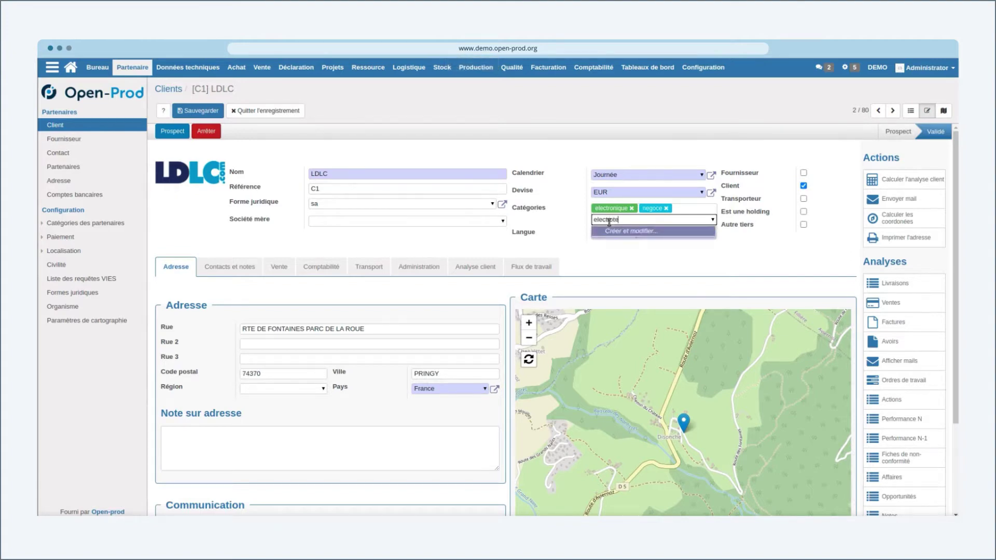
pyautogui.write('hnique')
pyautogui.press('Return')
pyautogui.click(222, 207)
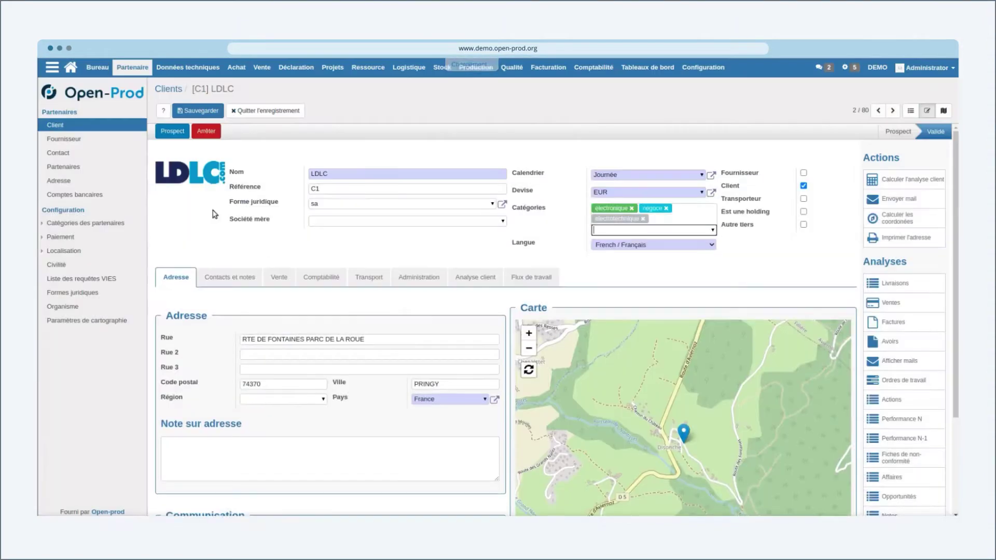
pyautogui.click(617, 218)
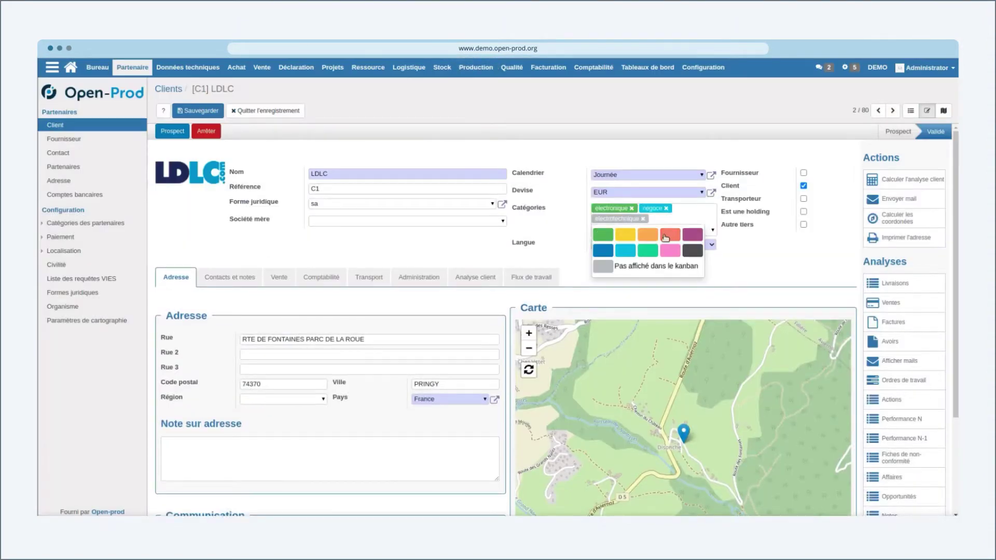
pyautogui.click(760, 254)
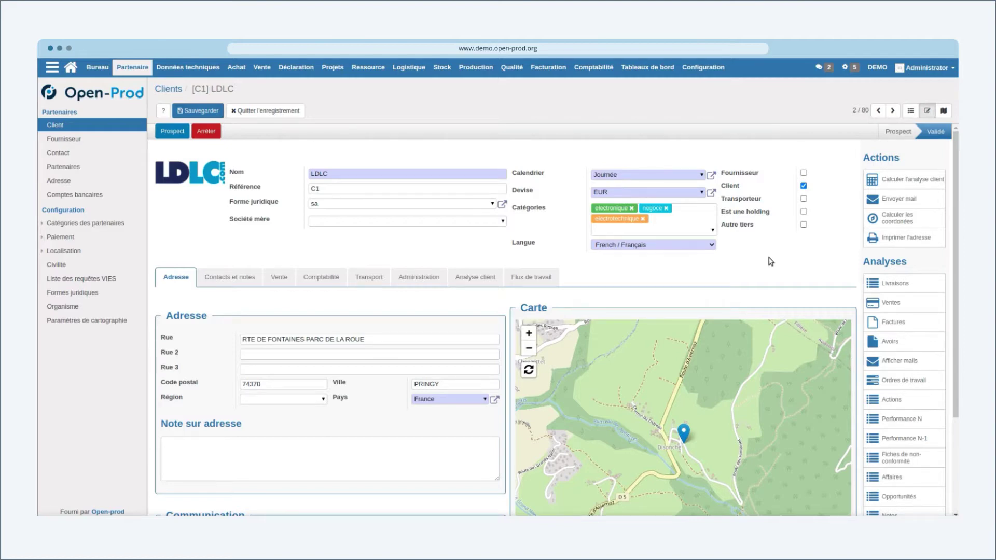
# Enable the Fournisseur option to bring up the purchasing settings, and disable it again.
pyautogui.click(803, 172)
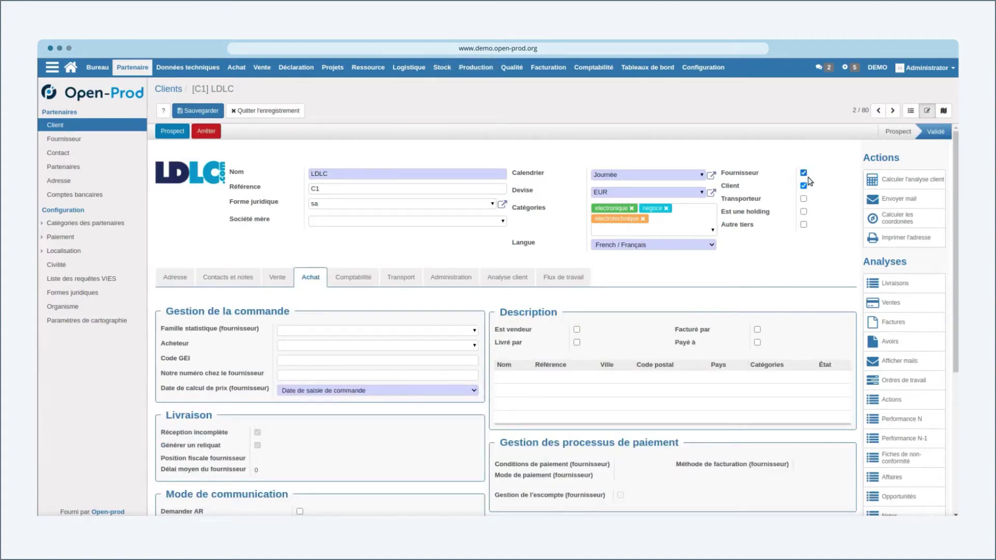
pyautogui.click(804, 173)
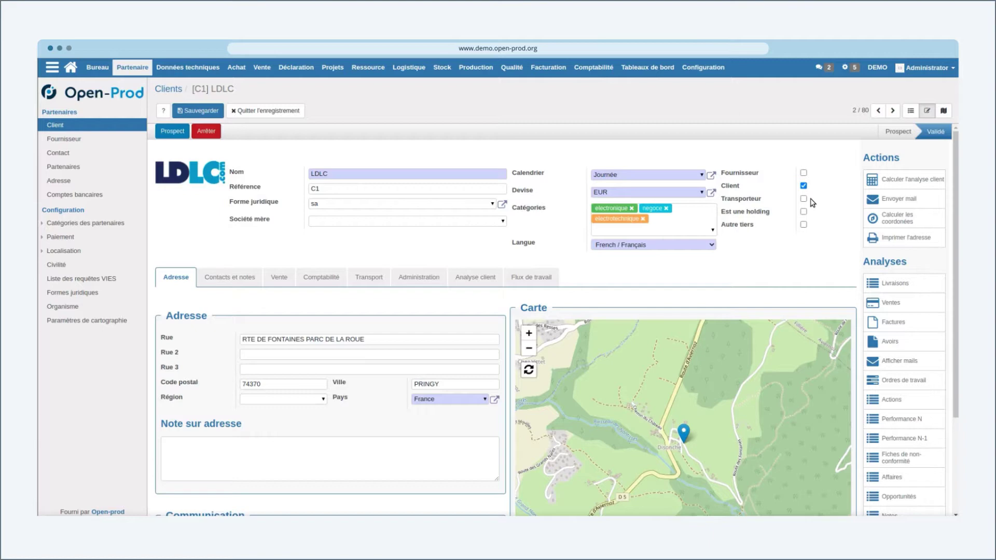
# Examine the client's address and communication details, comparing Nom with Dénomination sociale and checking the telephone country-code choices.
pyautogui.scroll(-3, 353, 335)
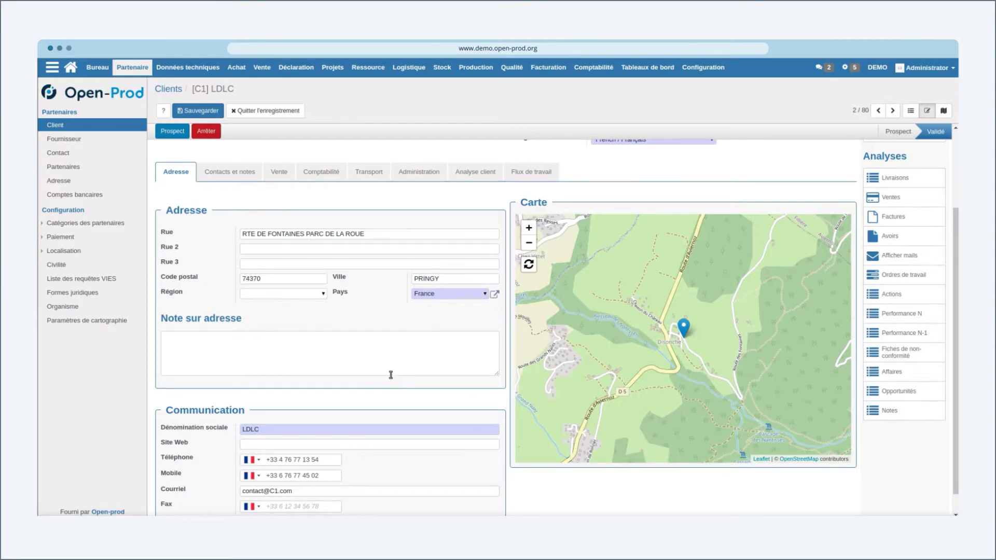
pyautogui.scroll(-1, 391, 377)
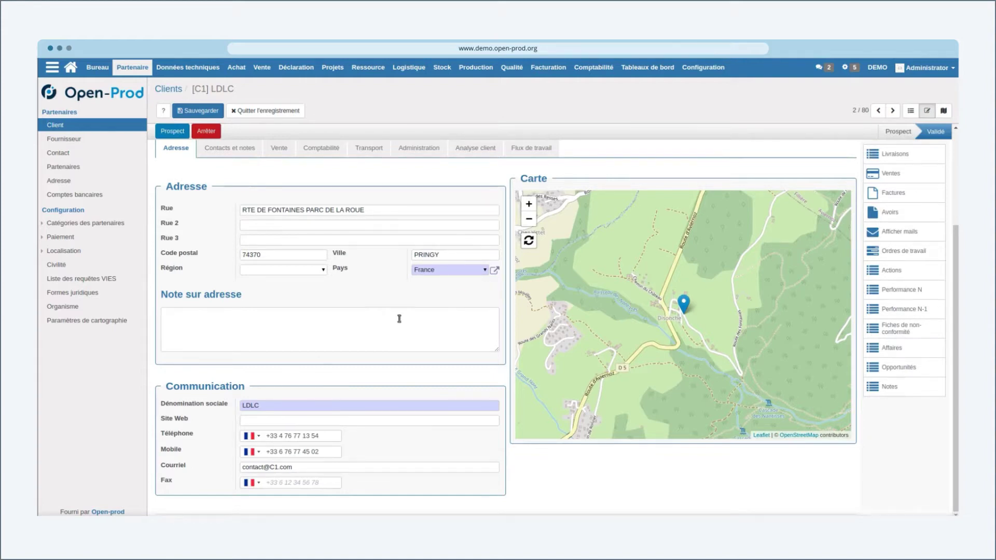
pyautogui.scroll(3, 240, 403)
pyautogui.scroll(2, 239, 401)
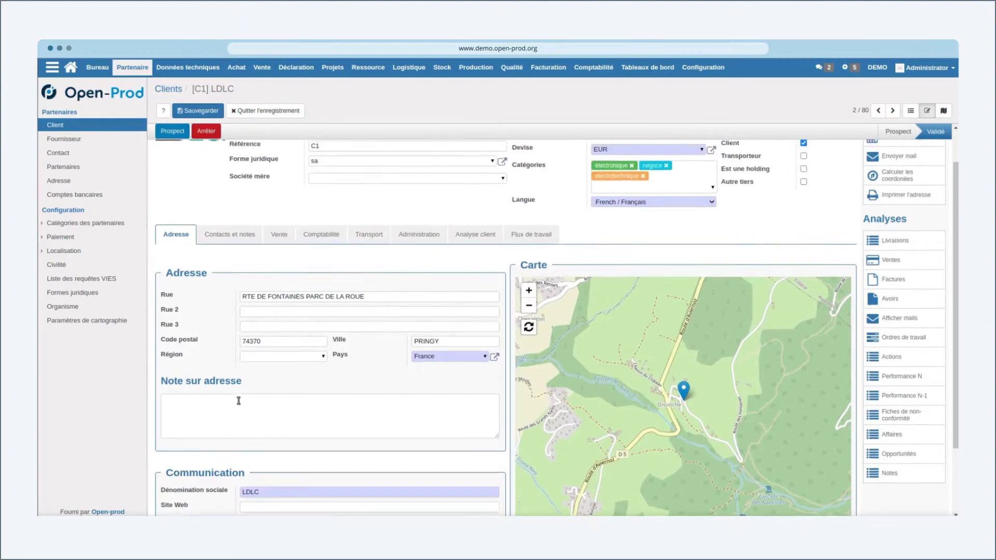
pyautogui.scroll(-4, 294, 285)
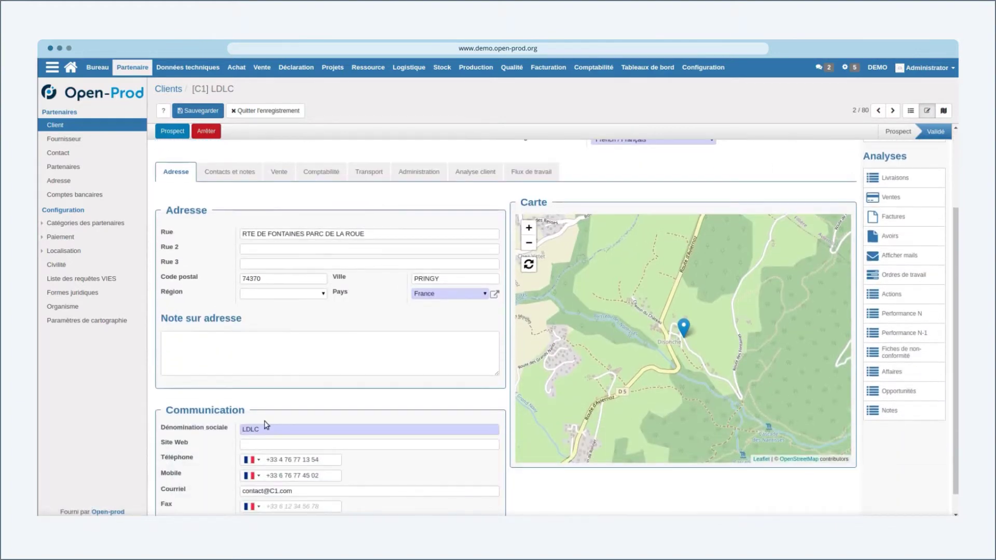
pyautogui.scroll(4, 266, 425)
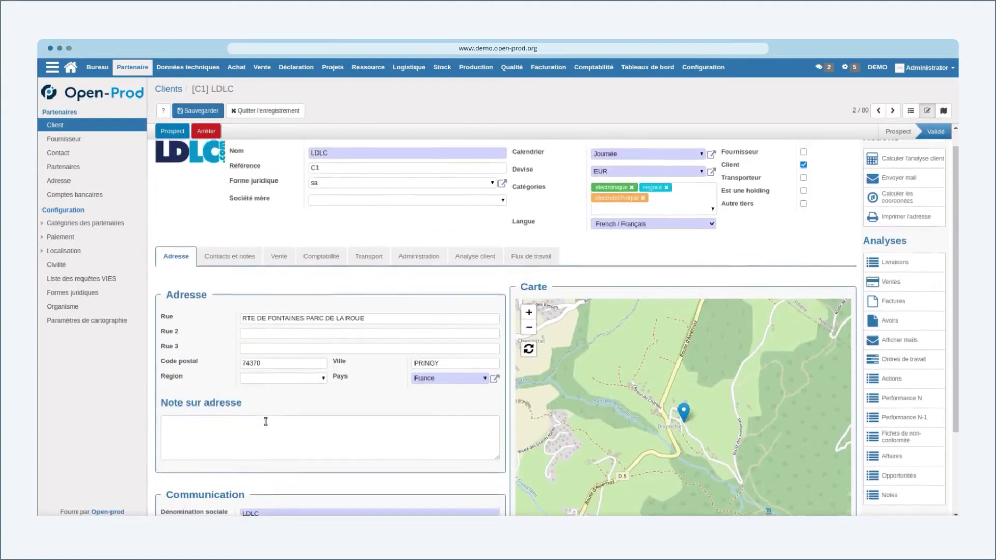
pyautogui.doubleClick(336, 175)
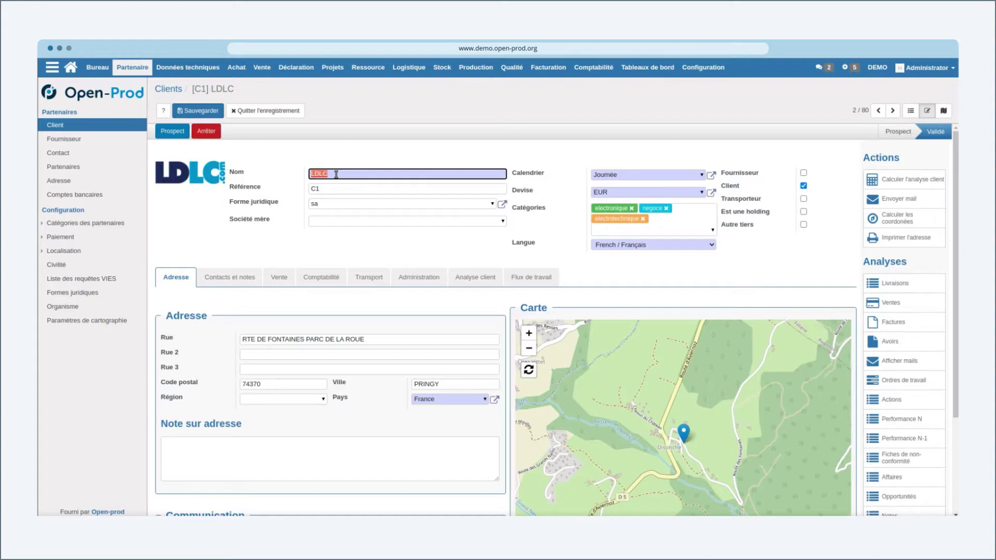
pyautogui.scroll(-3, 336, 205)
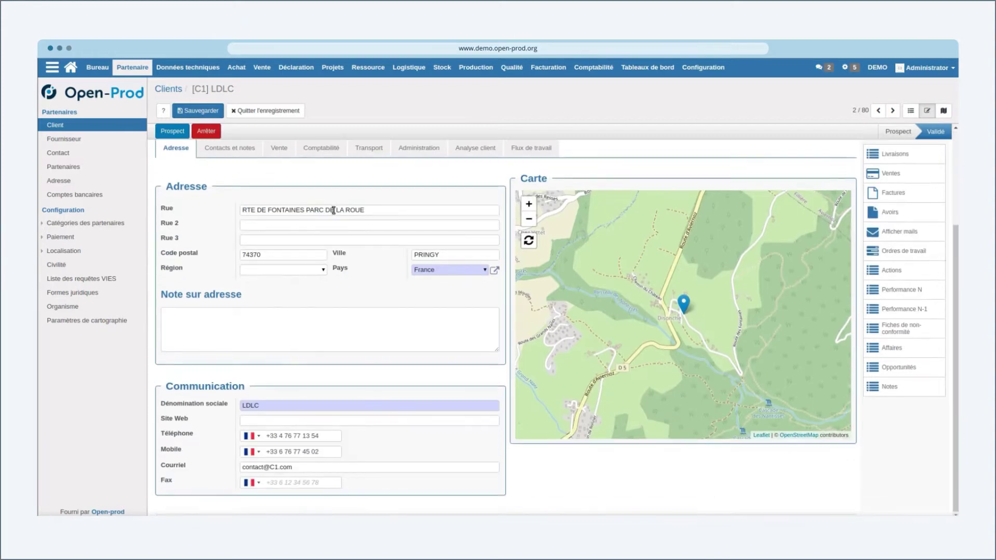
pyautogui.click(273, 406)
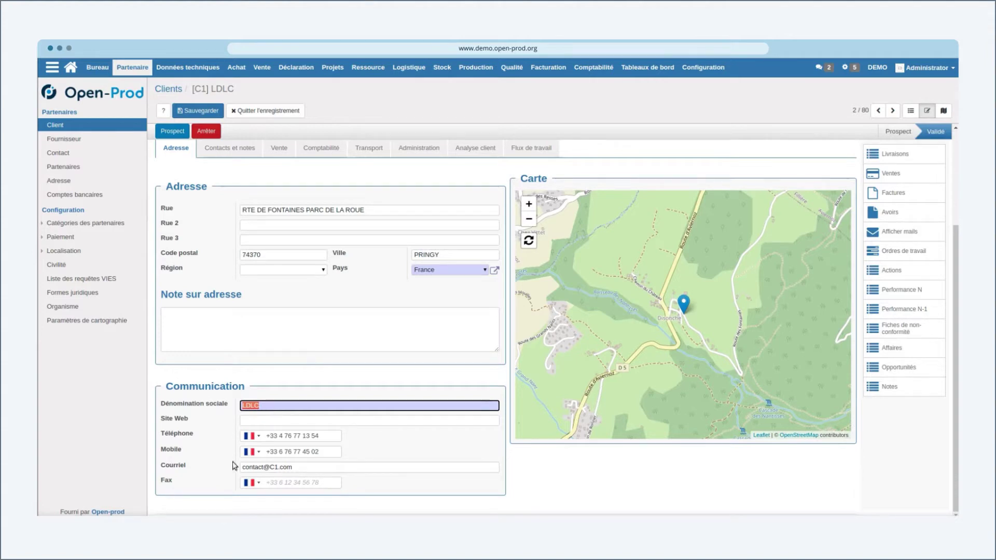
pyautogui.click(259, 437)
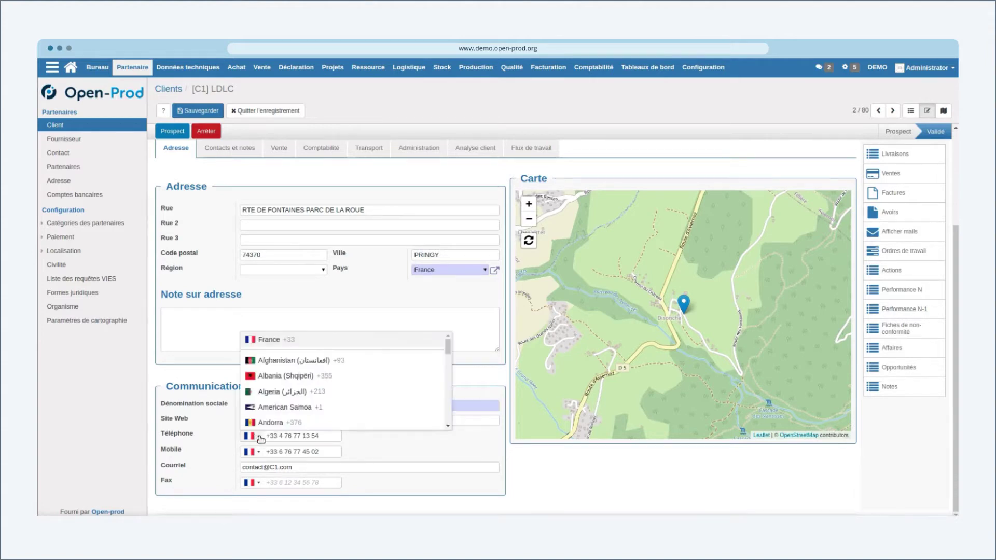
pyautogui.click(260, 437)
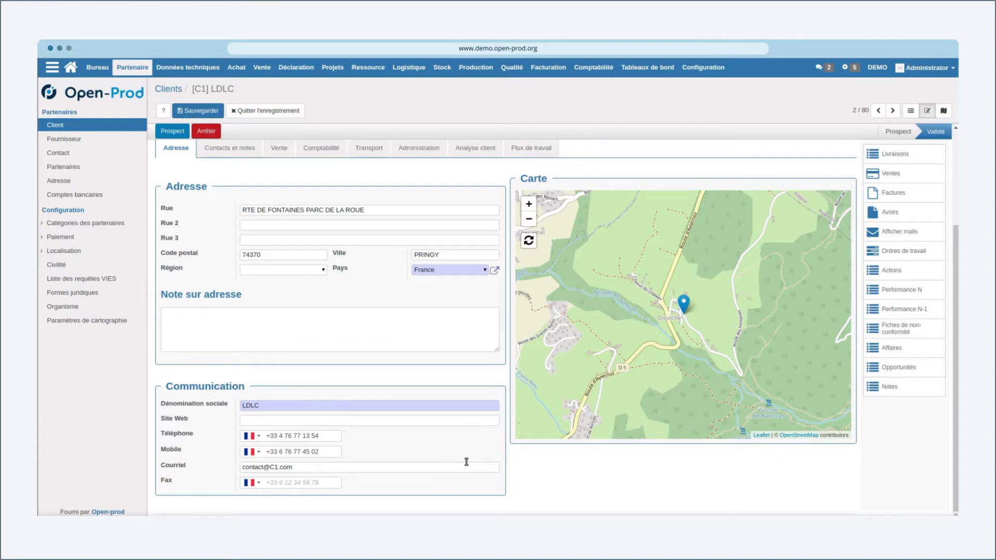
pyautogui.scroll(3, 467, 462)
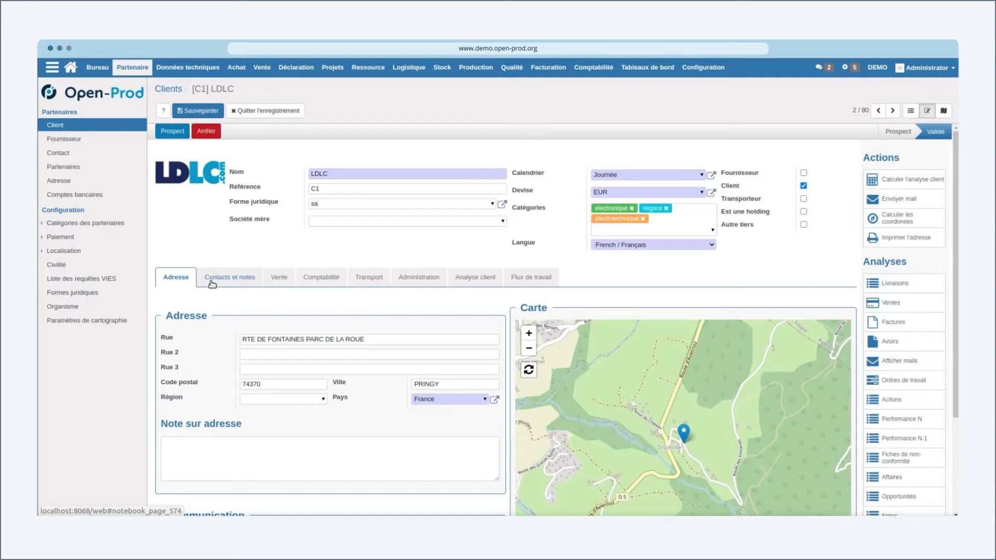
# Open the client's existing contact, examine its details and the effect of the company-address option, and close it without saving.
pyautogui.click(212, 283)
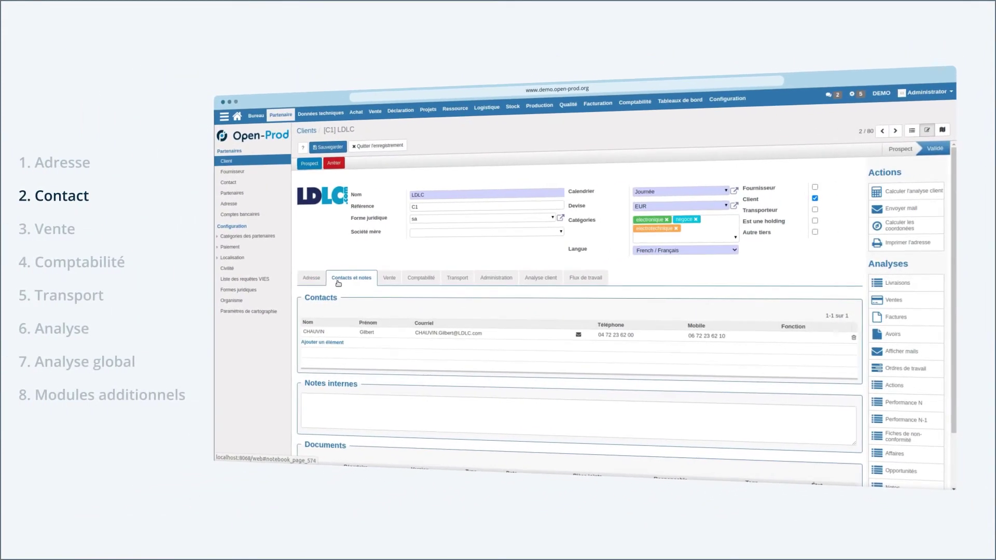
pyautogui.click(464, 337)
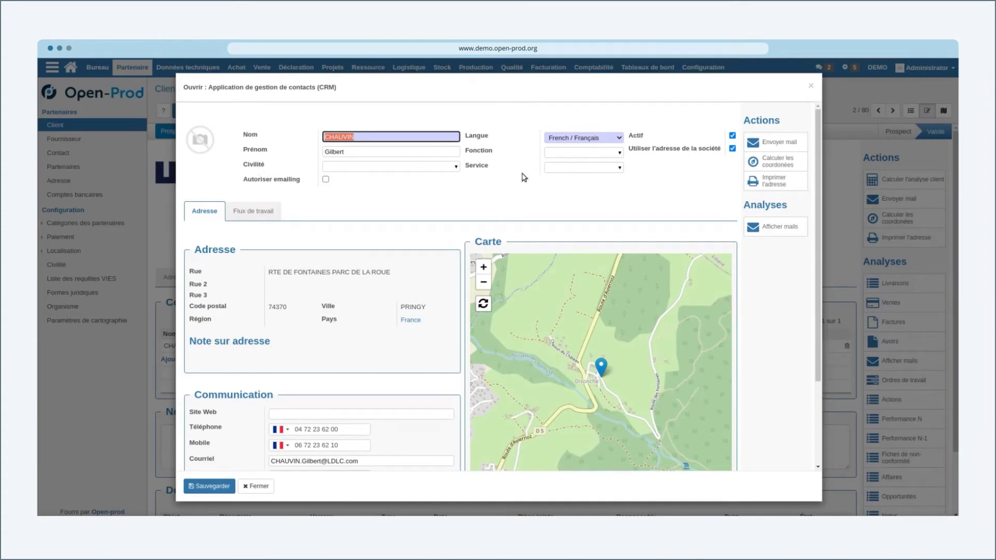
pyautogui.scroll(-2, 383, 347)
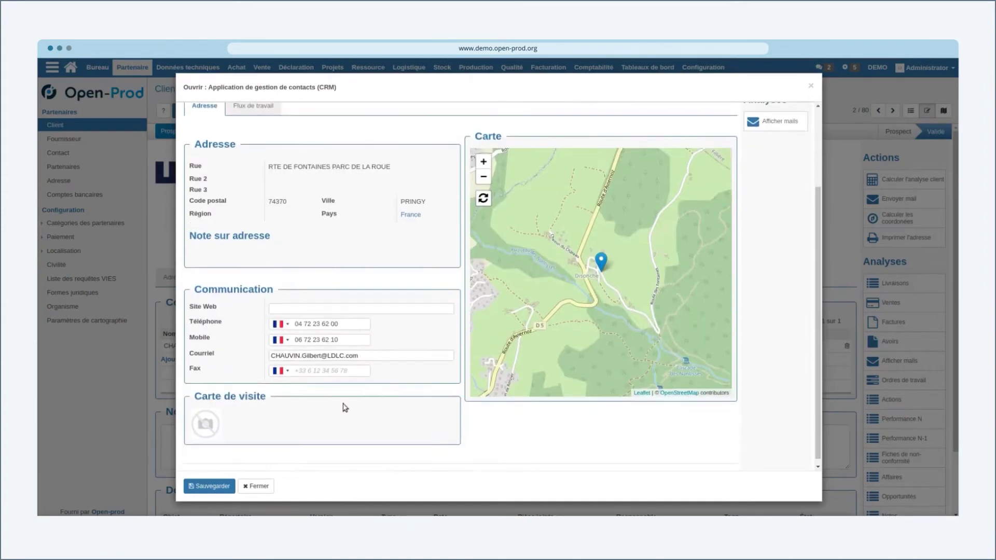
pyautogui.scroll(2, 336, 434)
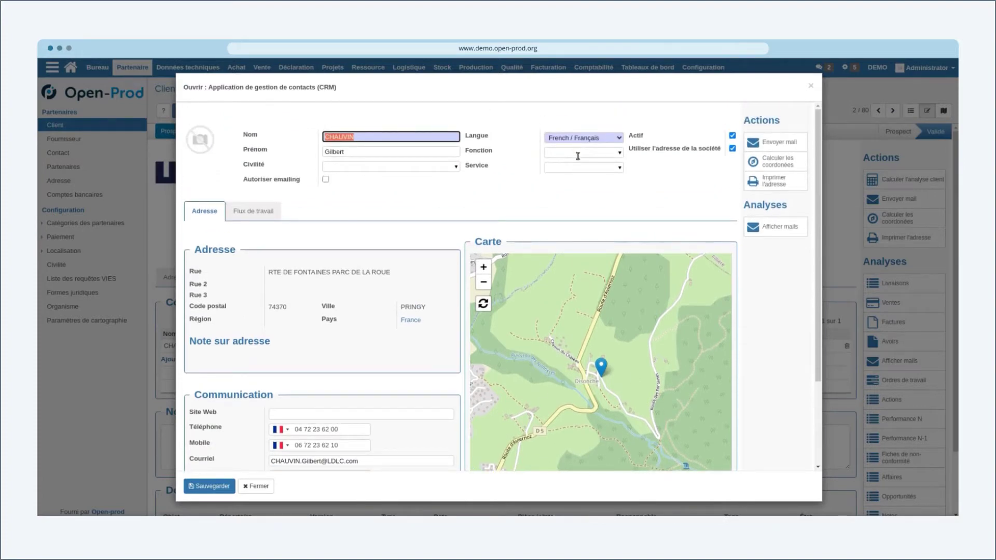
pyautogui.click(669, 149)
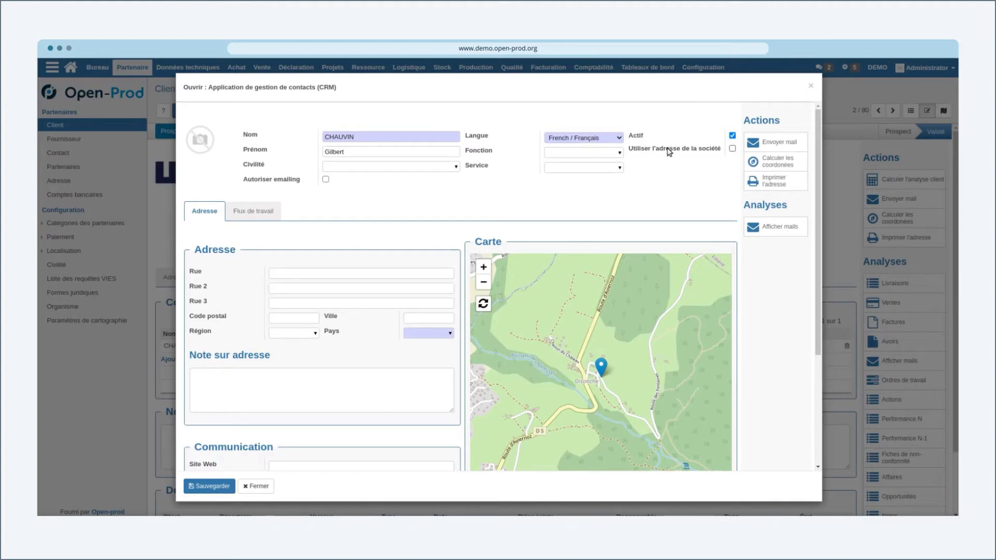
pyautogui.click(669, 150)
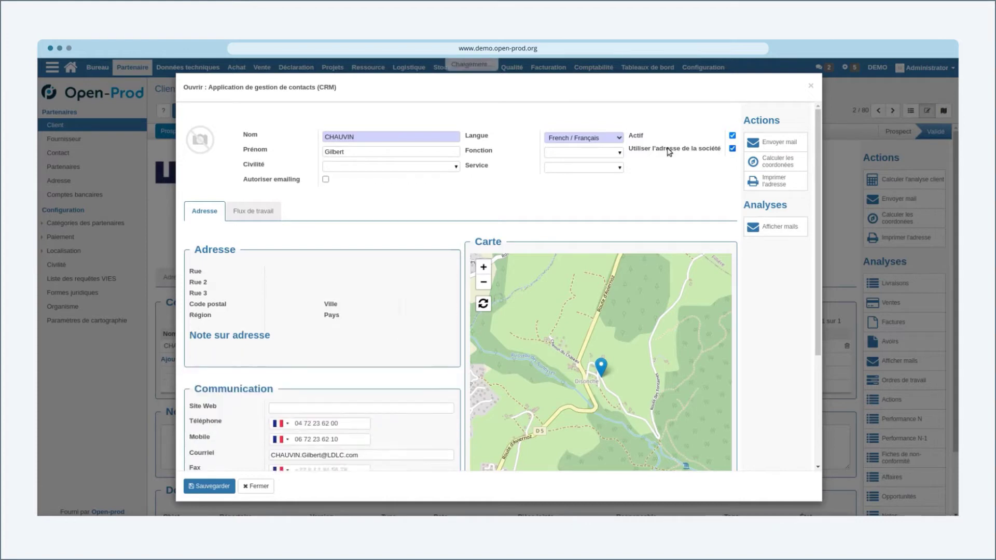
pyautogui.click(812, 89)
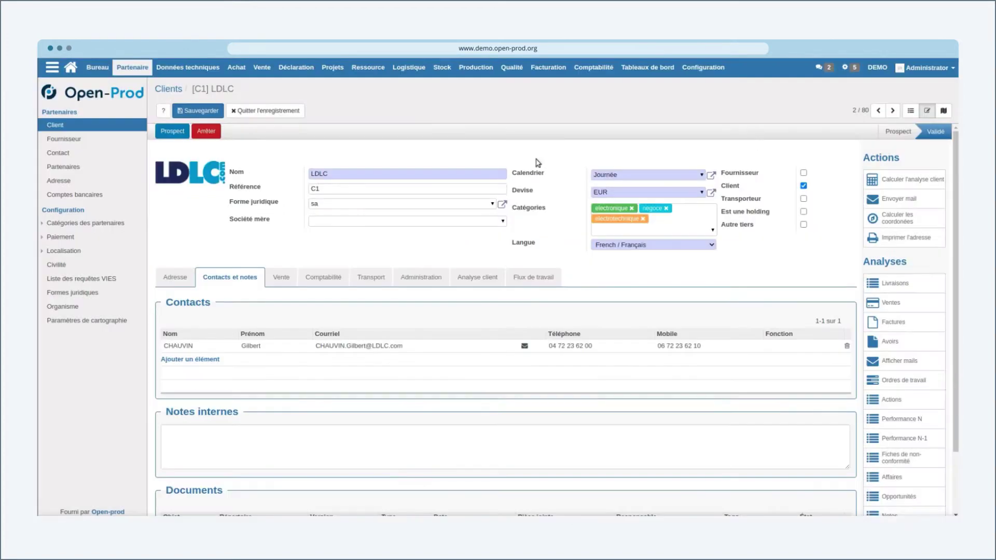
# Send the prefilled e-mail to the client's listed contact.
pyautogui.scroll(-2, 365, 360)
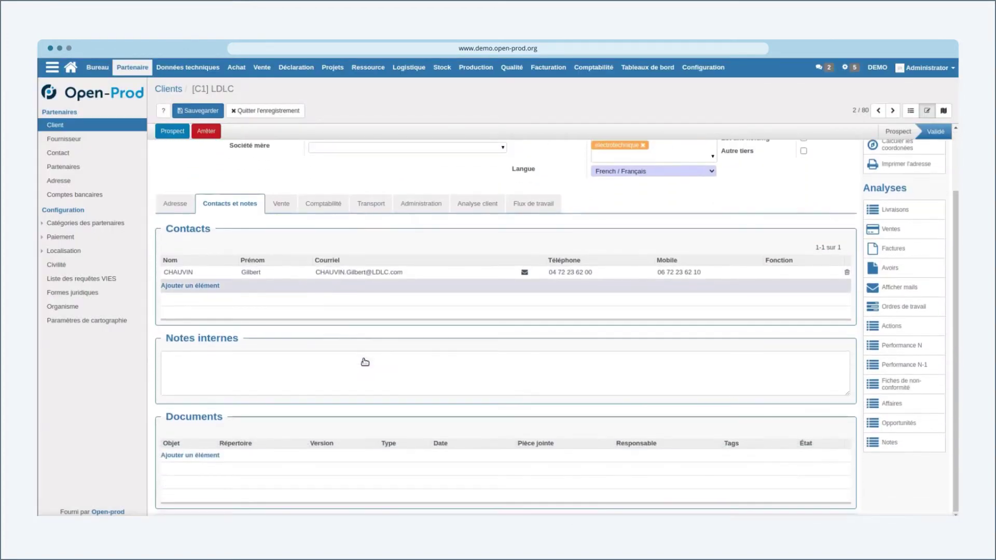
pyautogui.click(527, 270)
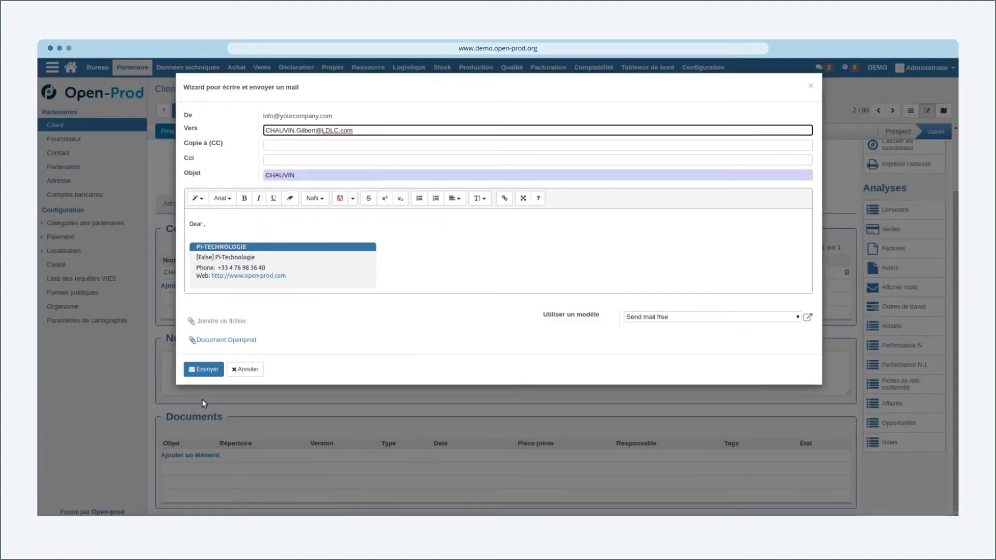
pyautogui.click(204, 370)
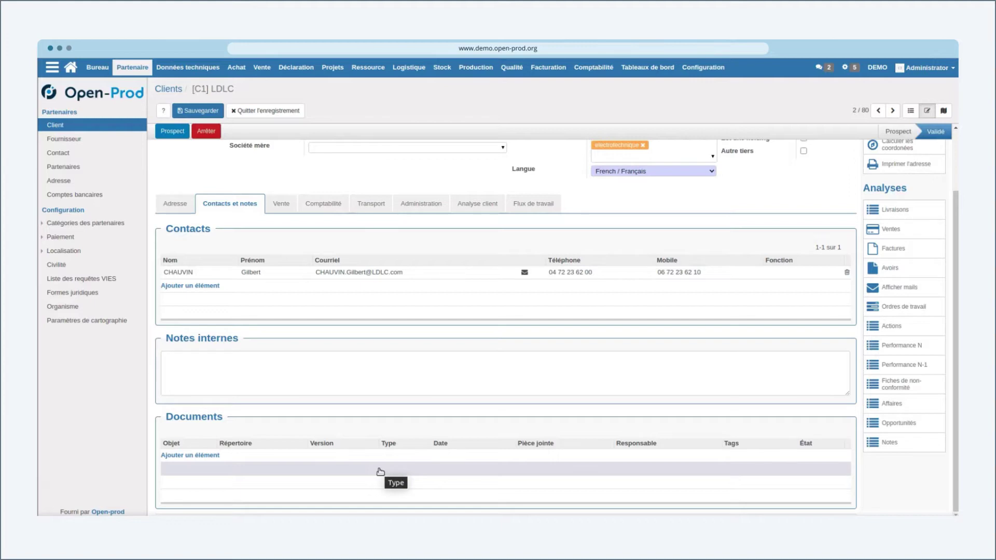
# Attach the existing "plan de cablage" document to the client's Documents.
pyautogui.click(193, 455)
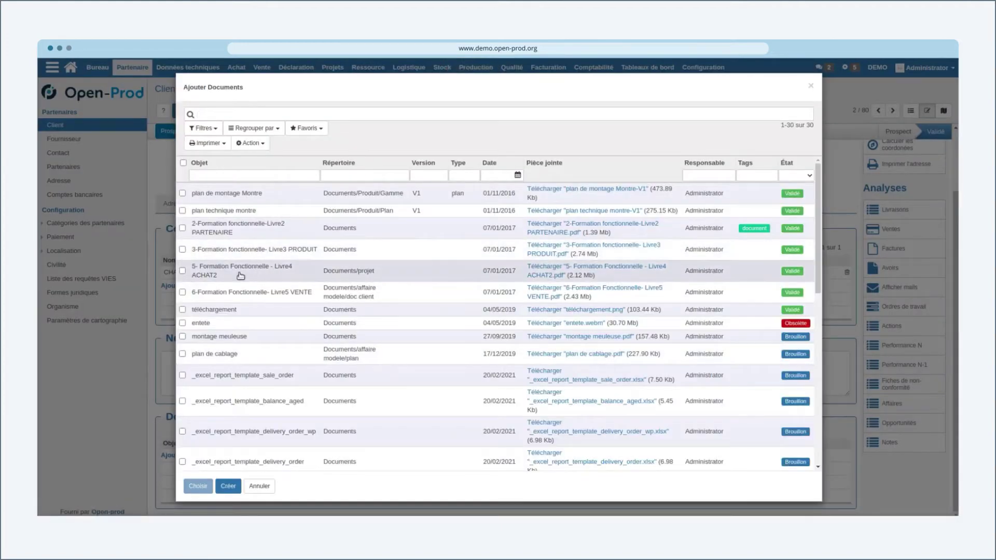
pyautogui.click(230, 355)
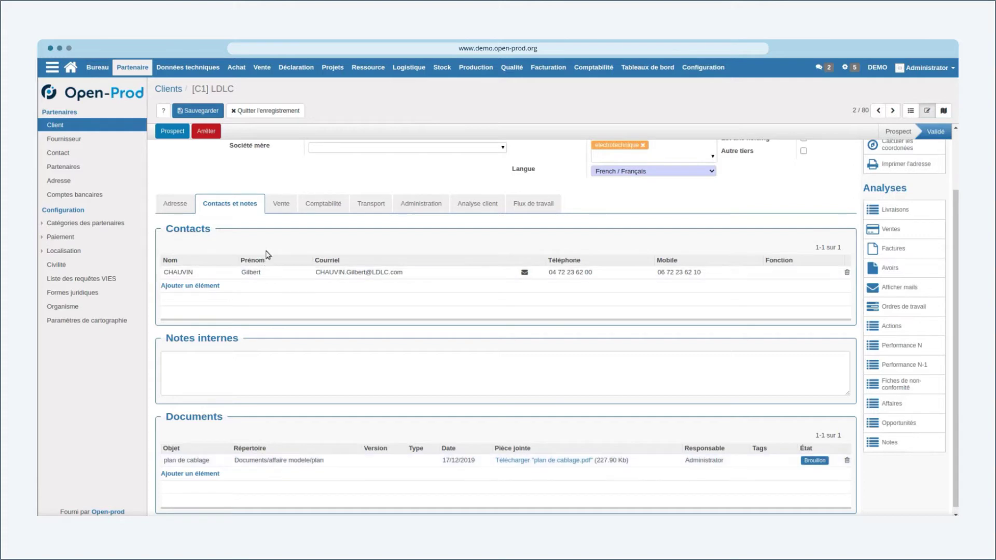
# Examine the client's sales settings, including the price calculation date choices, delivery options, communication mode and sales order header note.
pyautogui.click(279, 207)
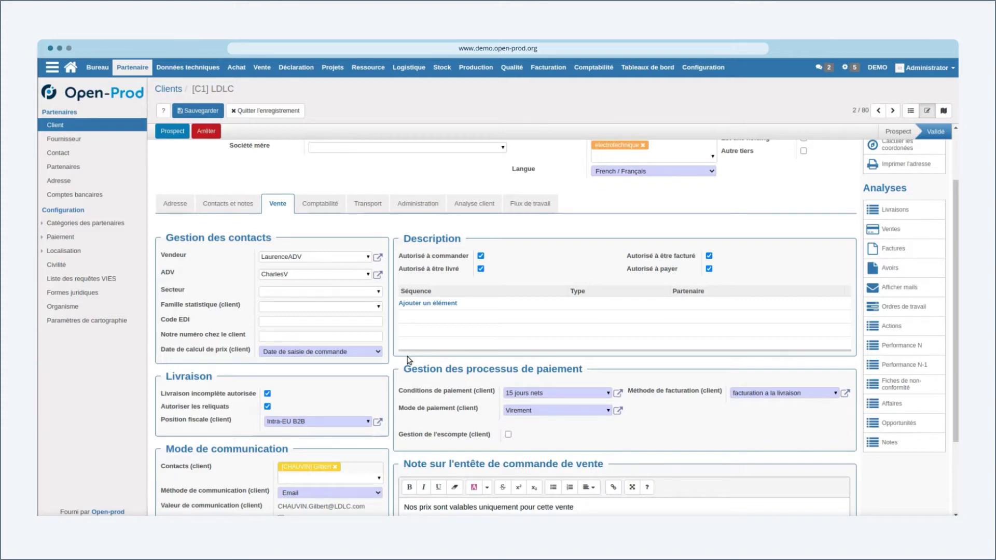
pyautogui.click(290, 354)
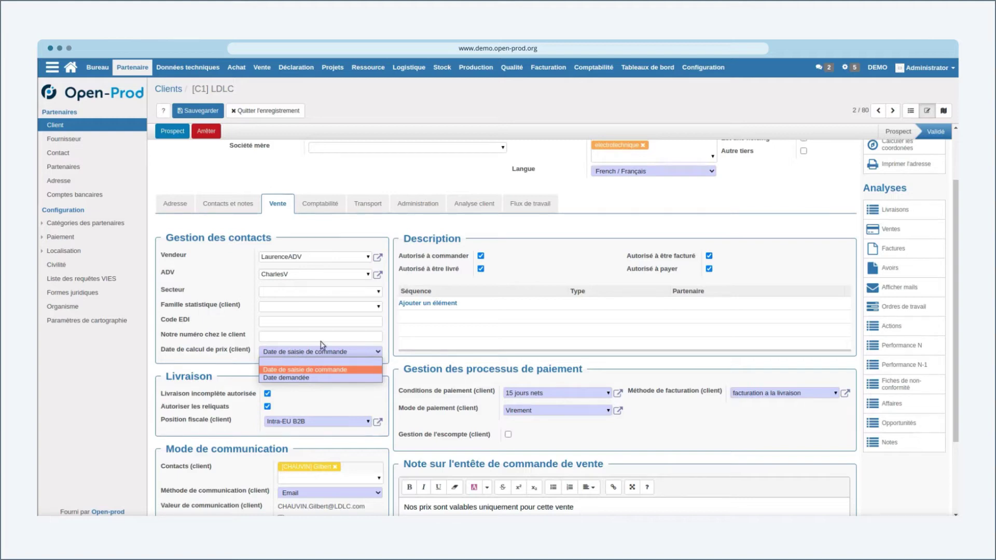
pyautogui.click(151, 394)
pyautogui.scroll(-3, 150, 394)
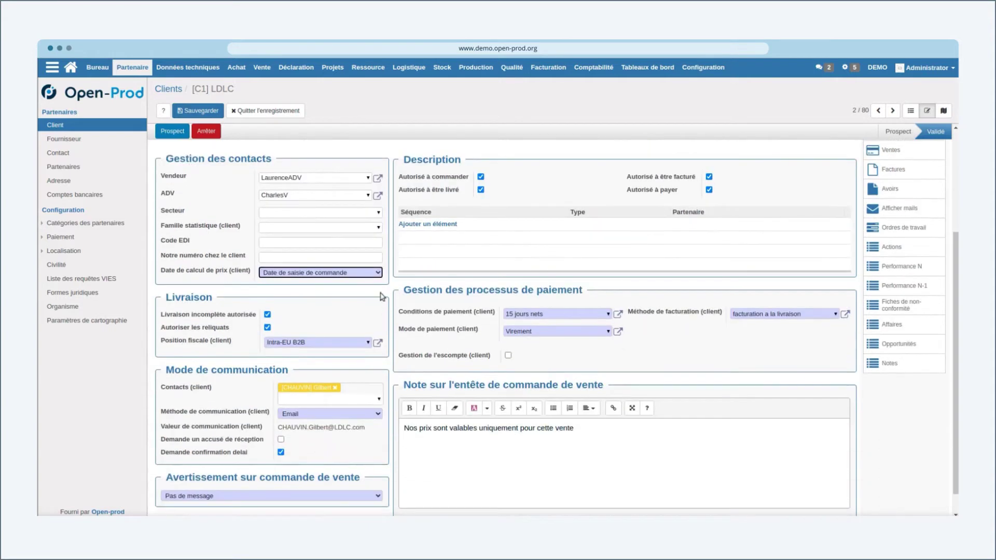
pyautogui.scroll(-1, 261, 343)
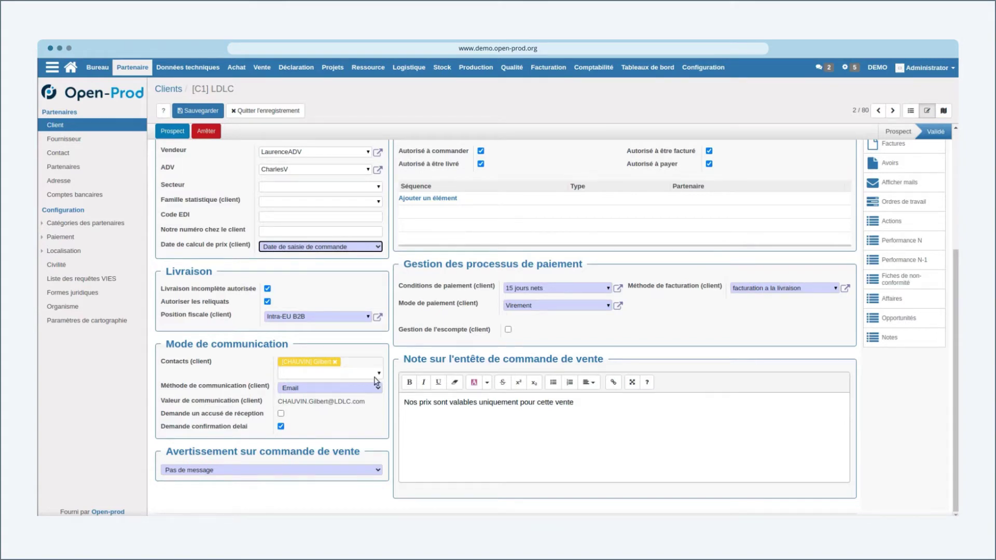
pyautogui.moveTo(375, 381)
pyautogui.click(460, 422)
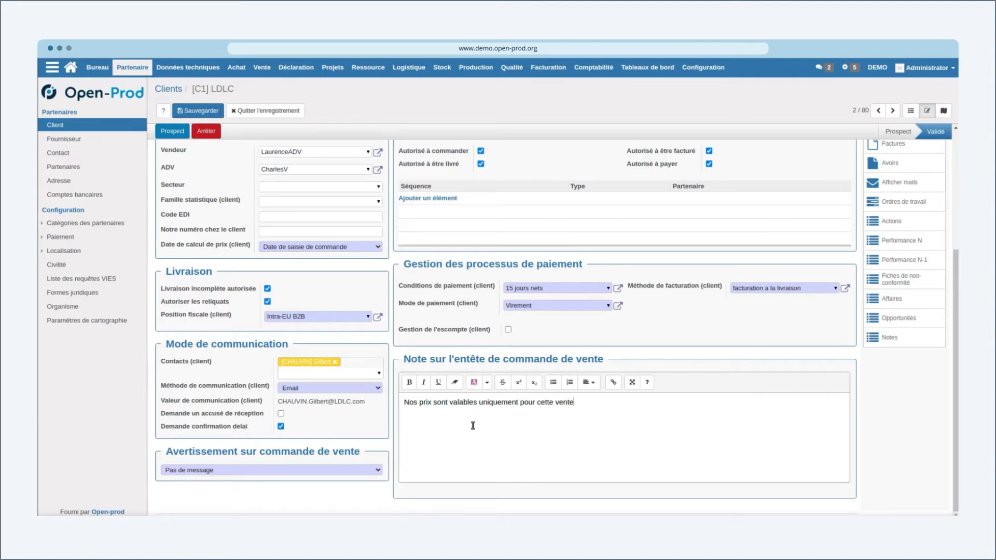
pyautogui.scroll(1, 472, 425)
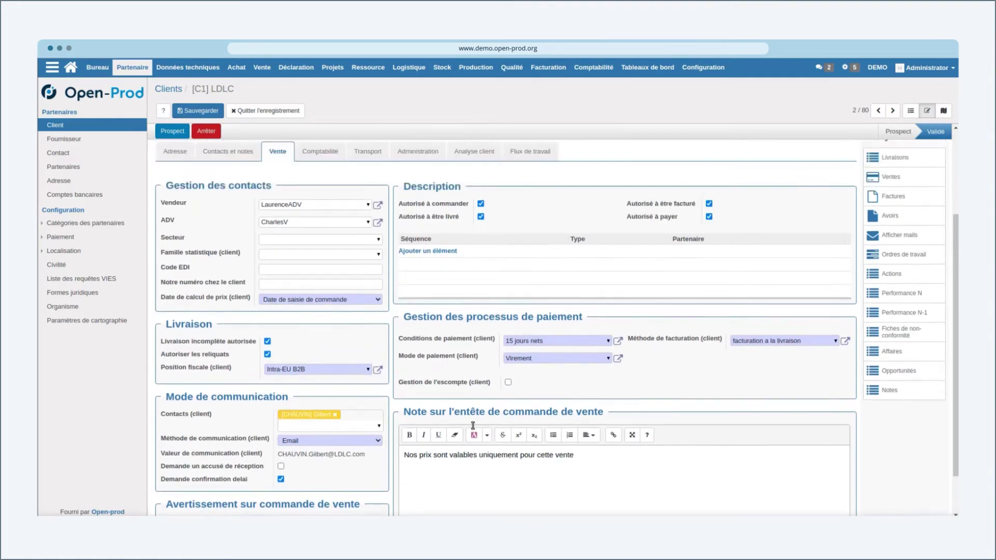
pyautogui.scroll(-1, 472, 426)
pyautogui.scroll(1, 473, 425)
pyautogui.scroll(-1, 472, 428)
# Set the sales order warning to Avertissement with the message "attention client une exigence de traca", and save the record.
pyautogui.click(234, 472)
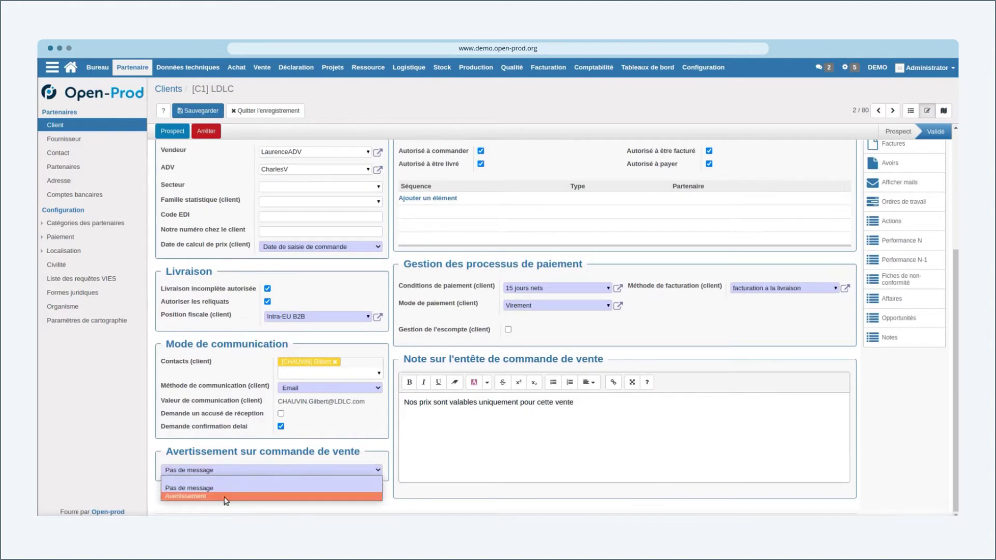
pyautogui.click(224, 496)
pyautogui.click(218, 487)
pyautogui.write('at')
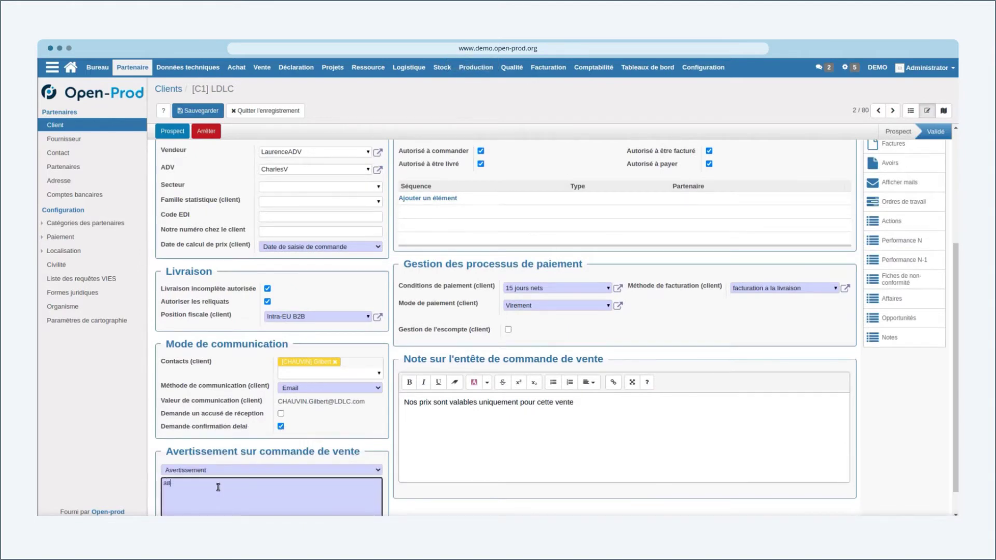
pyautogui.write('tention client une exigence de traca')
pyautogui.scroll(-1, 228, 348)
pyautogui.click(193, 111)
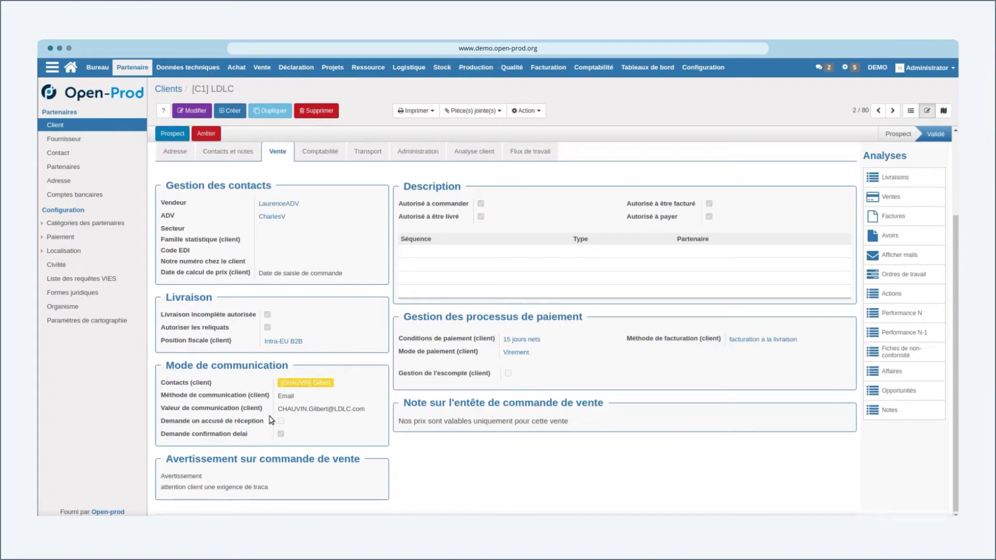
# With the record in edit mode, inspect the client's payment terms definition and the fields the Gestion de l'escompte option brings up, leaving it disabled.
pyautogui.click(199, 112)
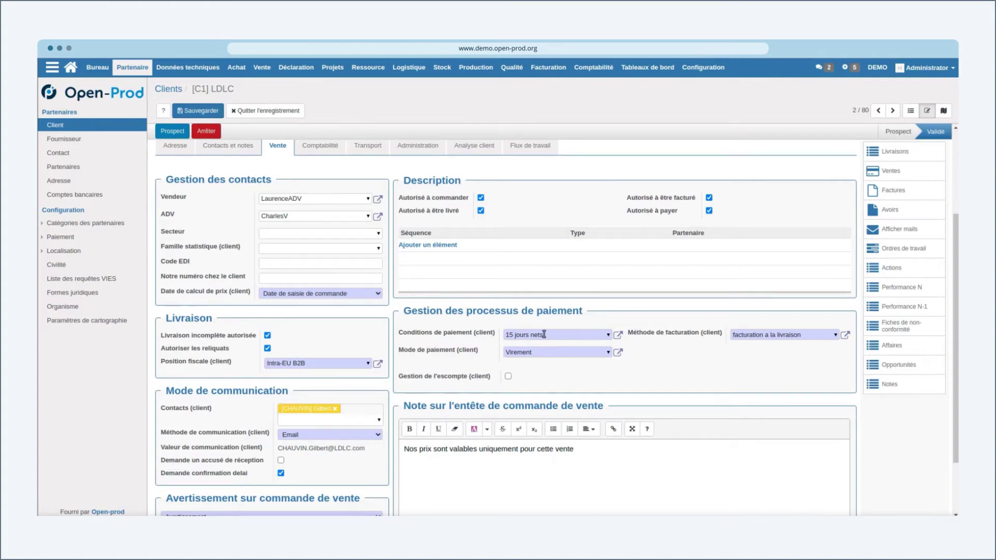
pyautogui.click(618, 336)
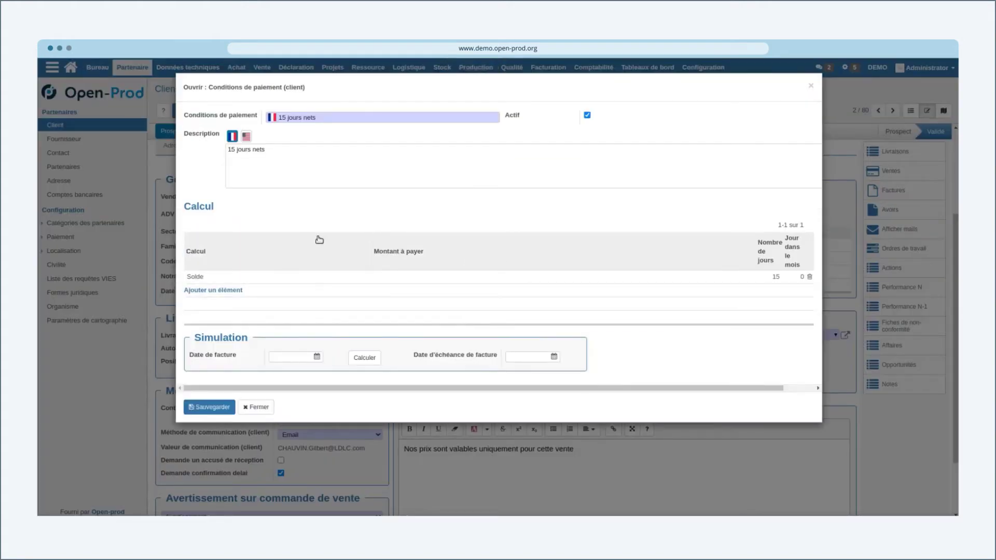
pyautogui.click(812, 85)
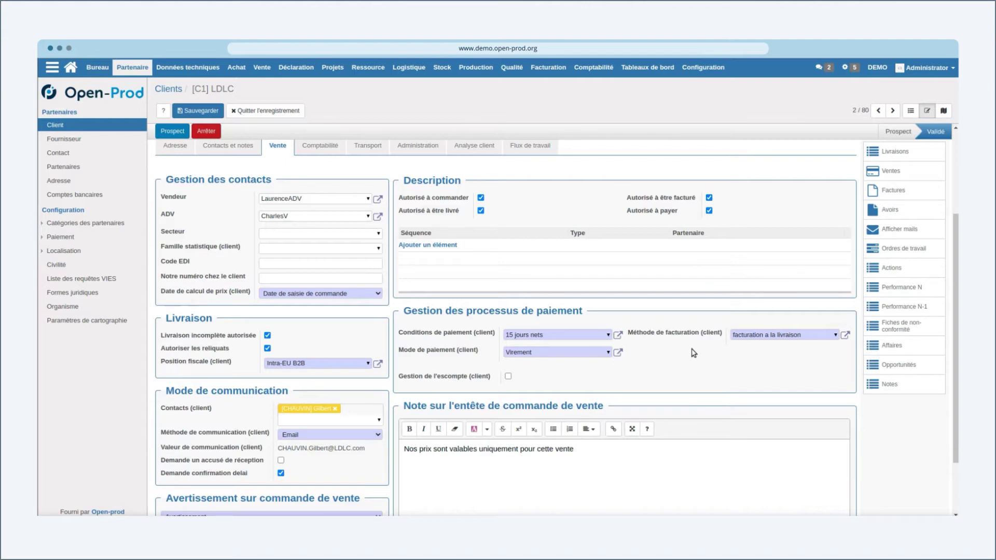
pyautogui.click(470, 381)
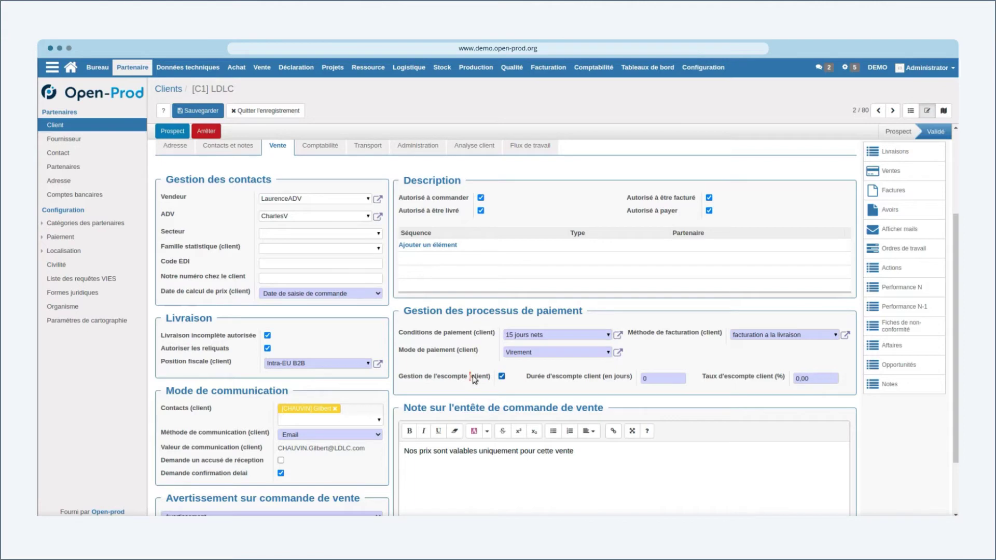
pyautogui.click(473, 381)
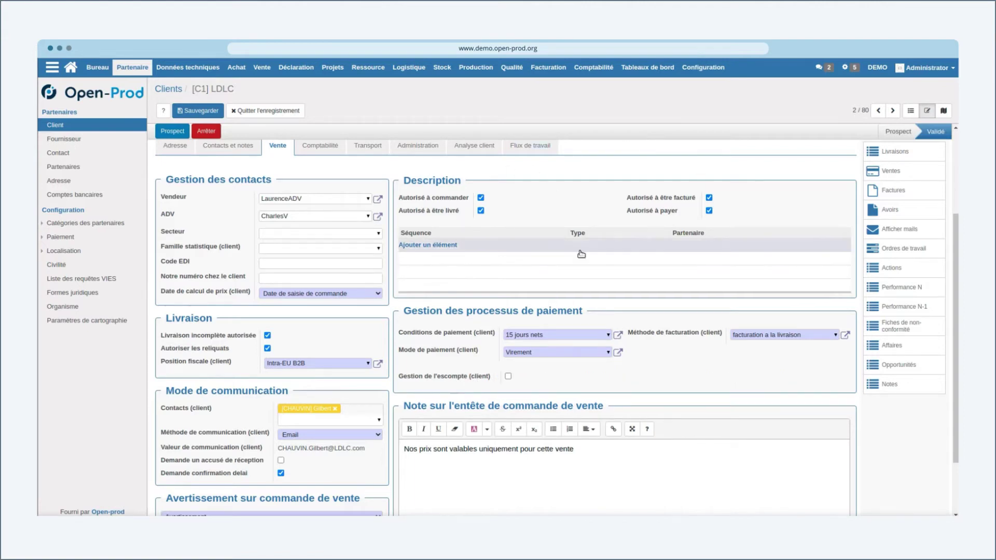
pyautogui.scroll(1, 575, 261)
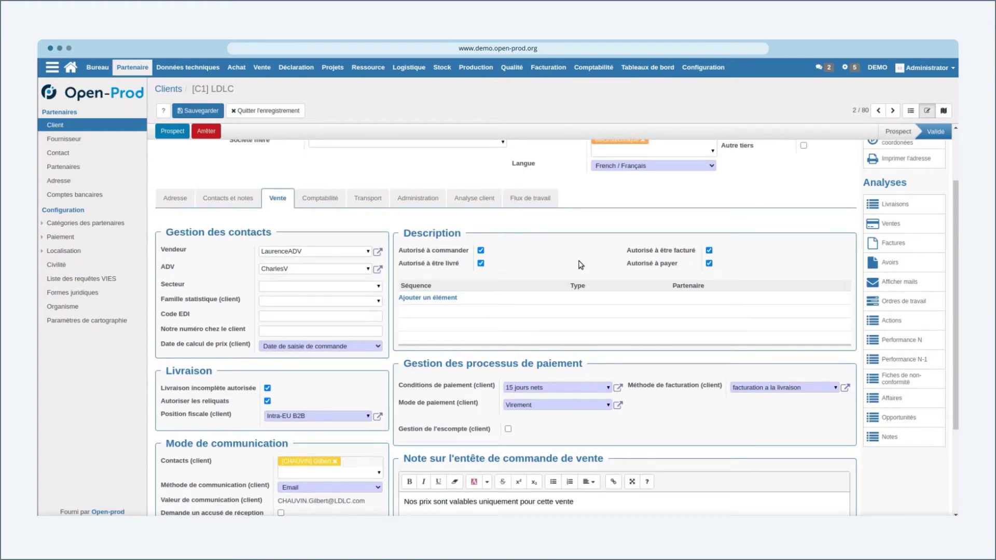
# Filter the client list by the name "carr" and open CARREFOUR to examine its paying, invoicing and delivery partners.
pyautogui.click(905, 113)
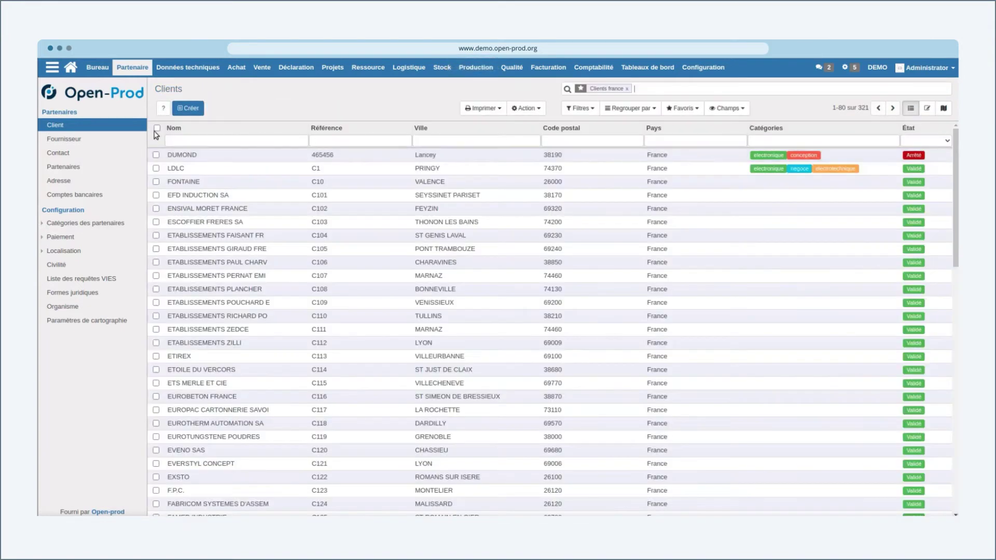
pyautogui.click(186, 133)
pyautogui.click(186, 137)
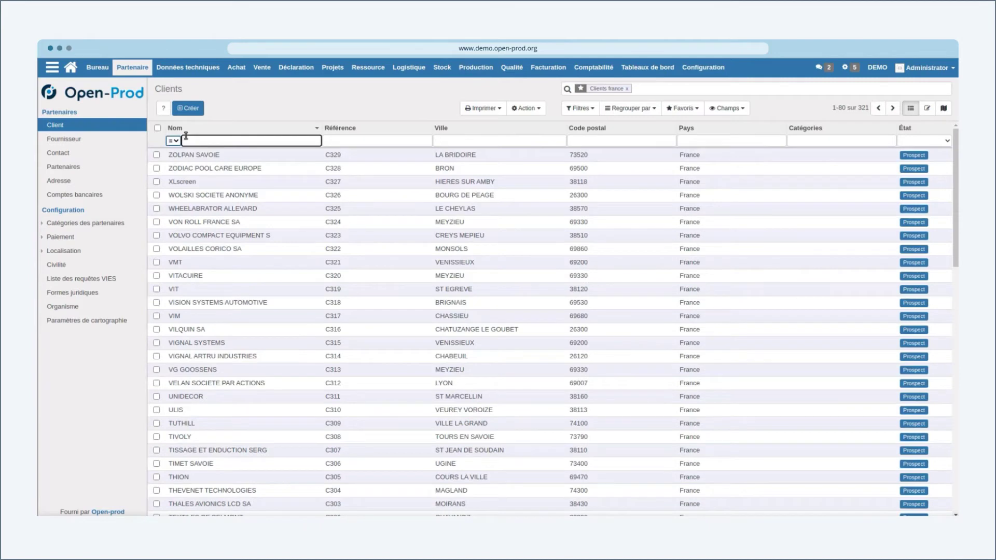
pyautogui.write('cr')
pyautogui.write('rr')
pyautogui.press('Return')
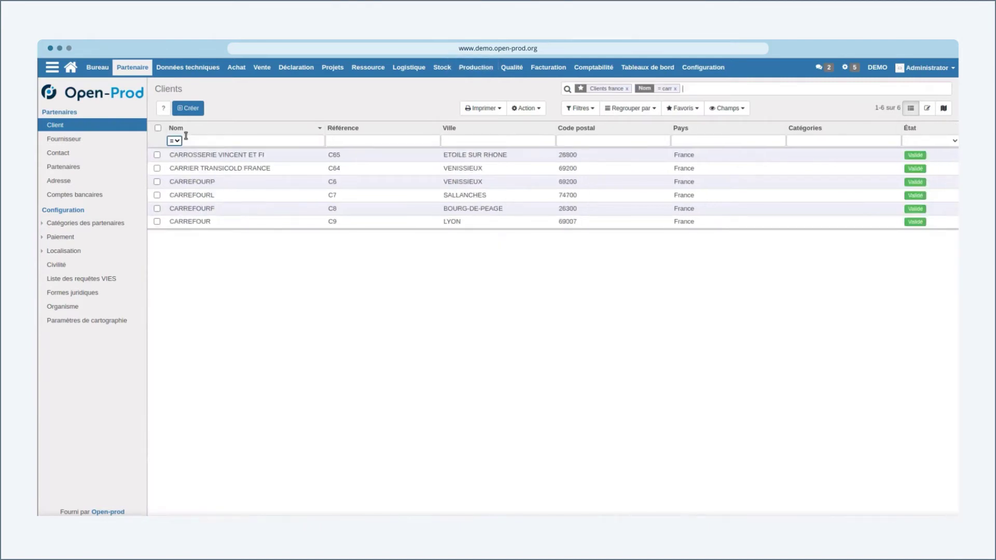
pyautogui.click(195, 222)
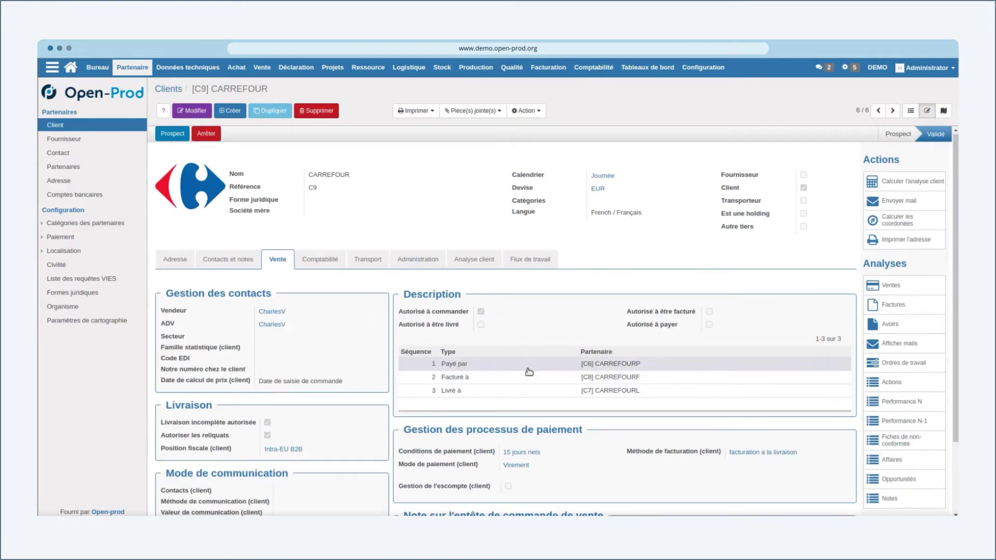
pyautogui.scroll(-3, 527, 368)
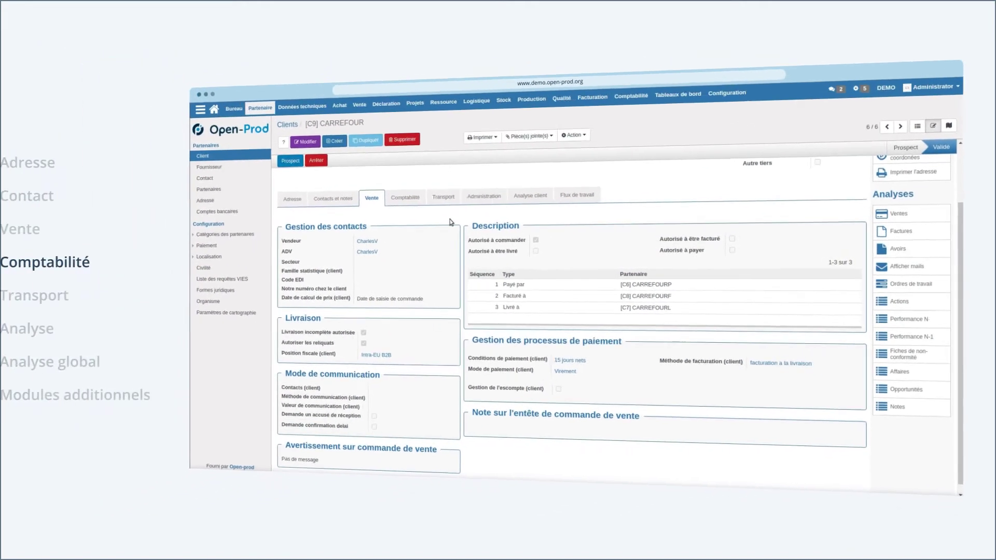
# Return to the client list, filter it by the name "ldlc", and open the LDLC record for editing.
pyautogui.click(911, 134)
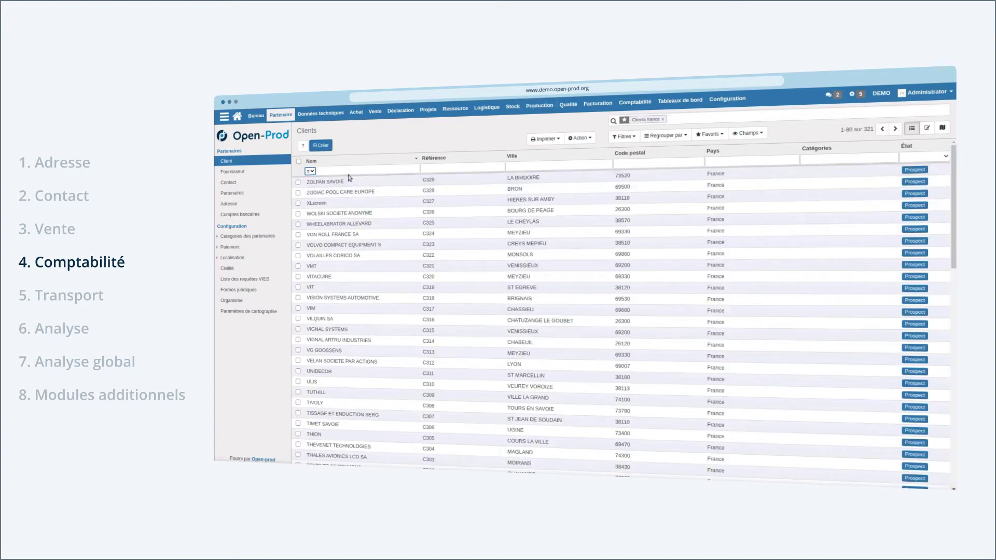
pyautogui.click(346, 171)
pyautogui.write('ldlc')
pyautogui.press('Return')
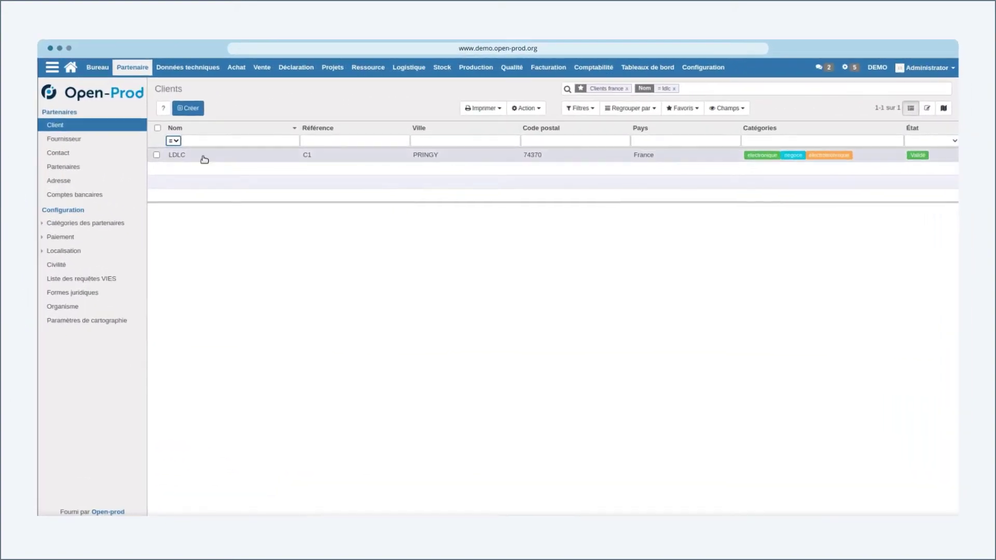
pyautogui.click(204, 160)
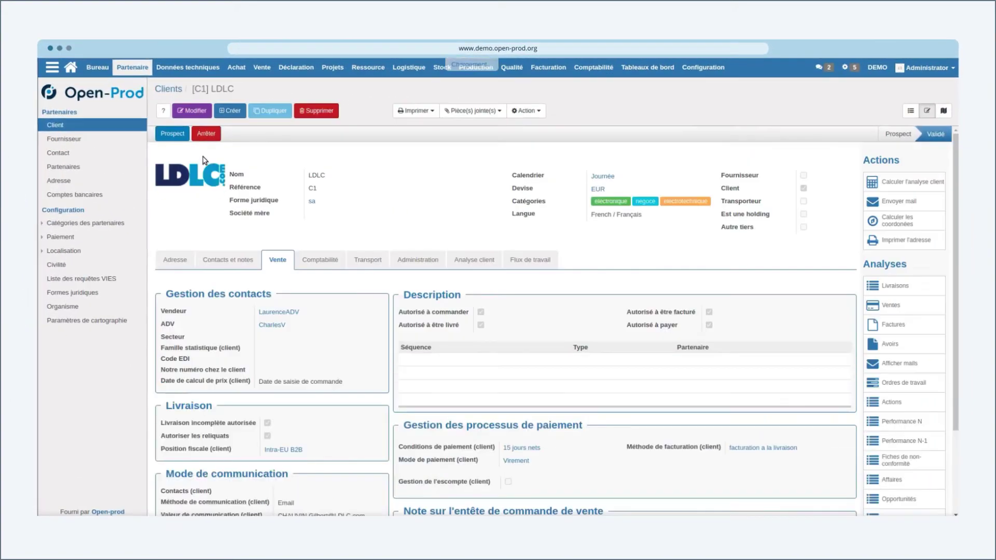
pyautogui.click(183, 112)
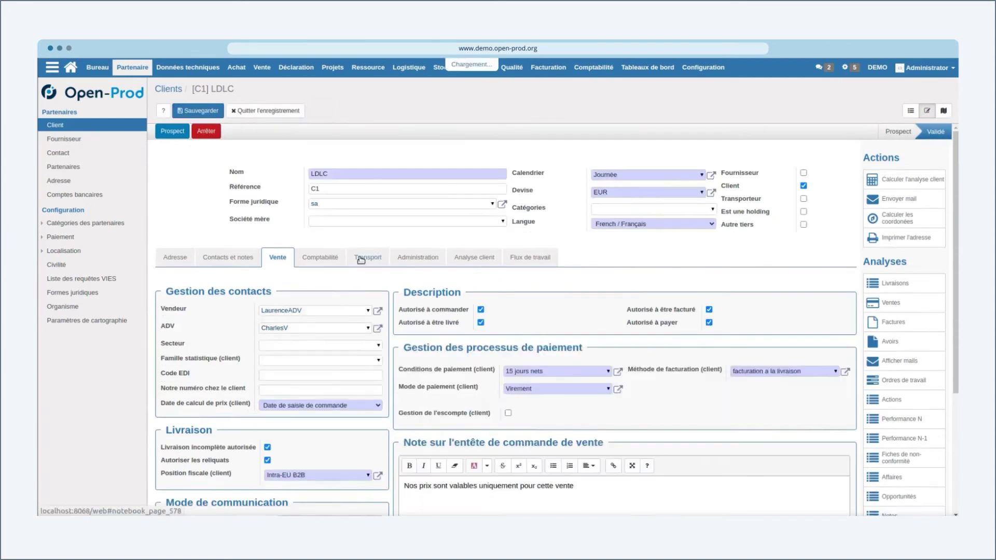
# Examine the client's accounting settings, covering the general data, VAT numbers, bank information, invoicing and credit sections.
pyautogui.click(319, 274)
pyautogui.scroll(-2, 376, 309)
pyautogui.scroll(-1, 375, 309)
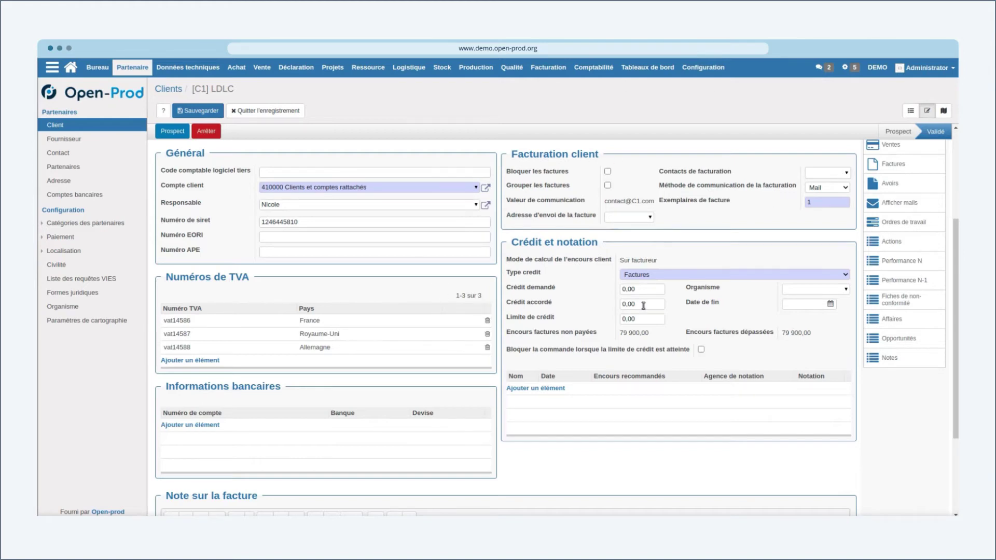
pyautogui.scroll(3, 645, 329)
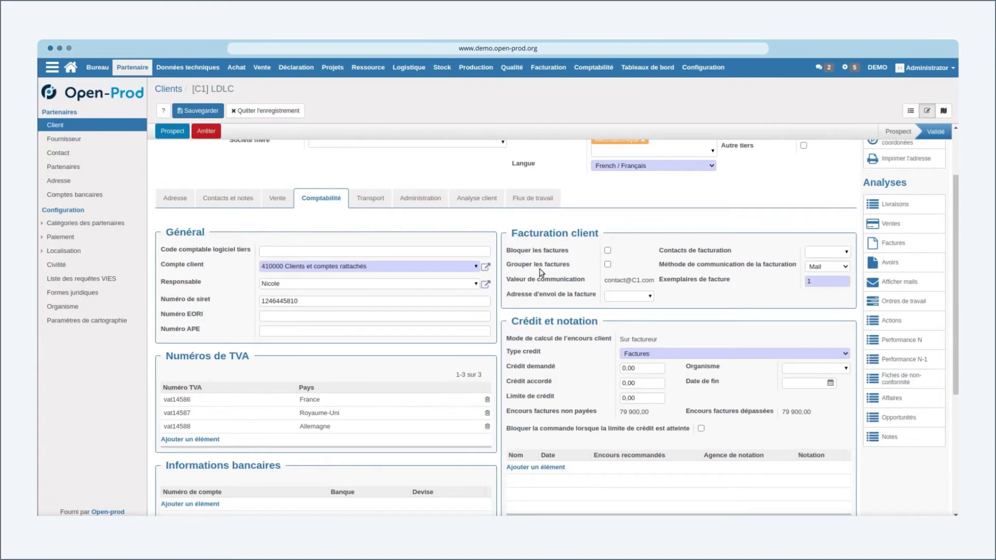
# Enable Grouper les factures for the client and review the available Période choices, leaving the period blank.
pyautogui.click(607, 264)
pyautogui.click(619, 282)
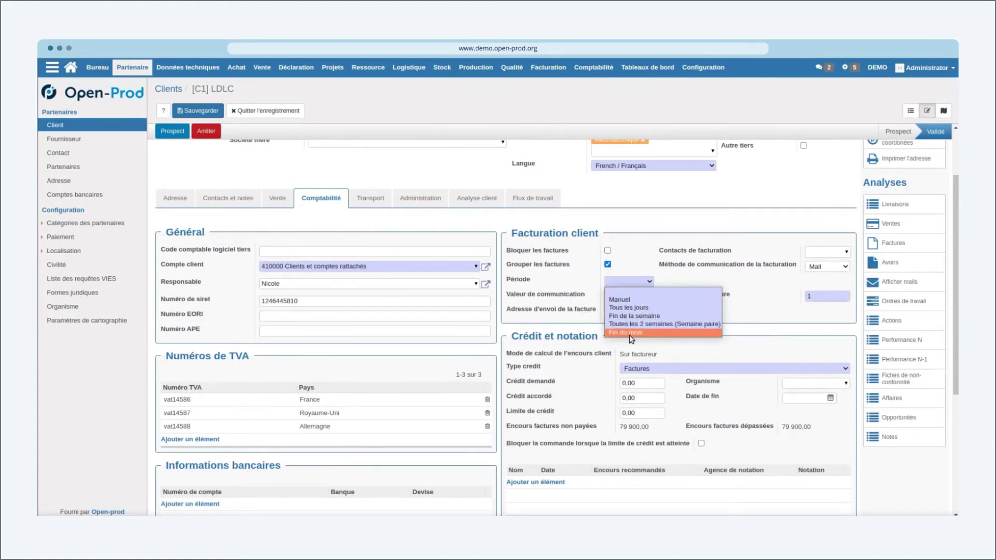
pyautogui.click(633, 299)
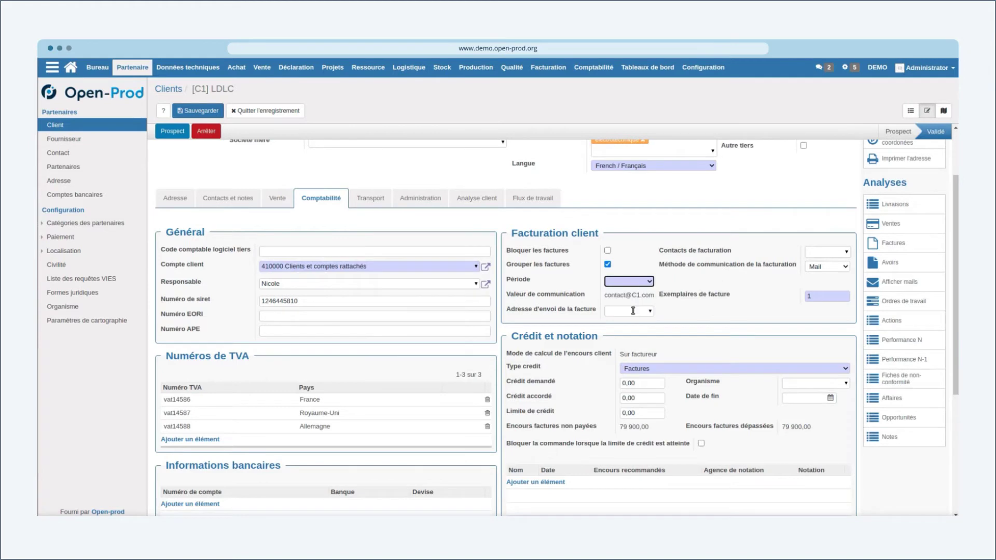
# Add the client's existing contact as the invoicing contact, and review the invoice communication methods, keeping Mail.
pyautogui.click(846, 254)
pyautogui.click(817, 269)
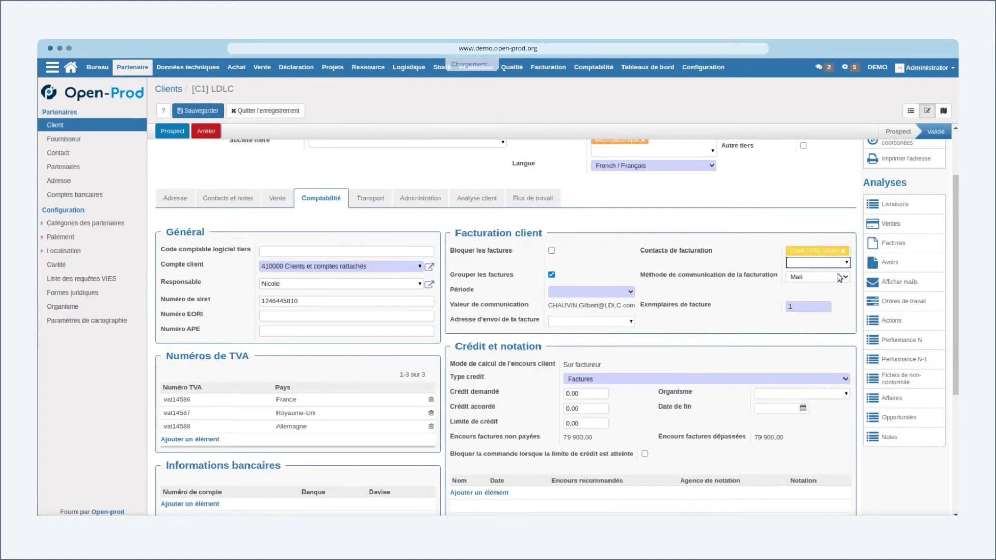
pyautogui.click(808, 280)
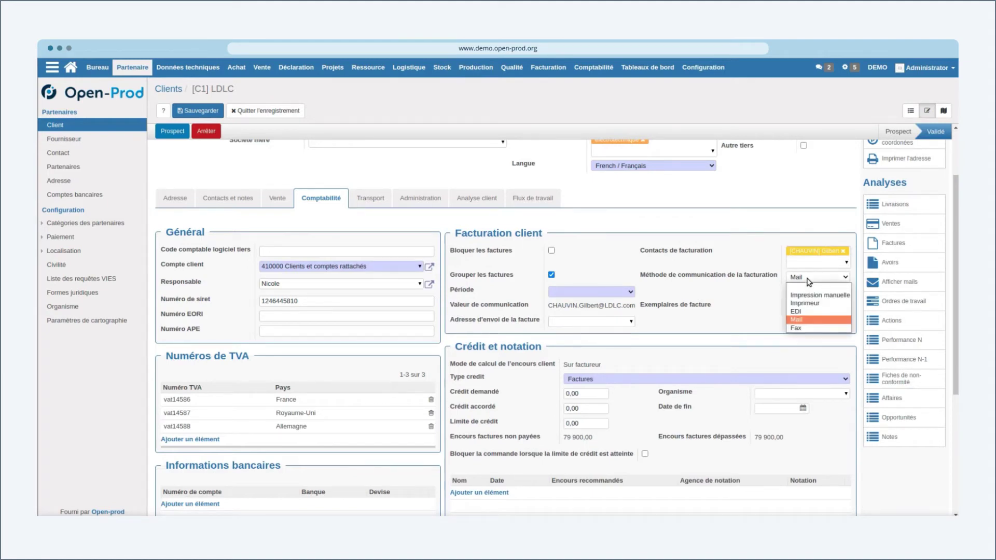
pyautogui.click(808, 281)
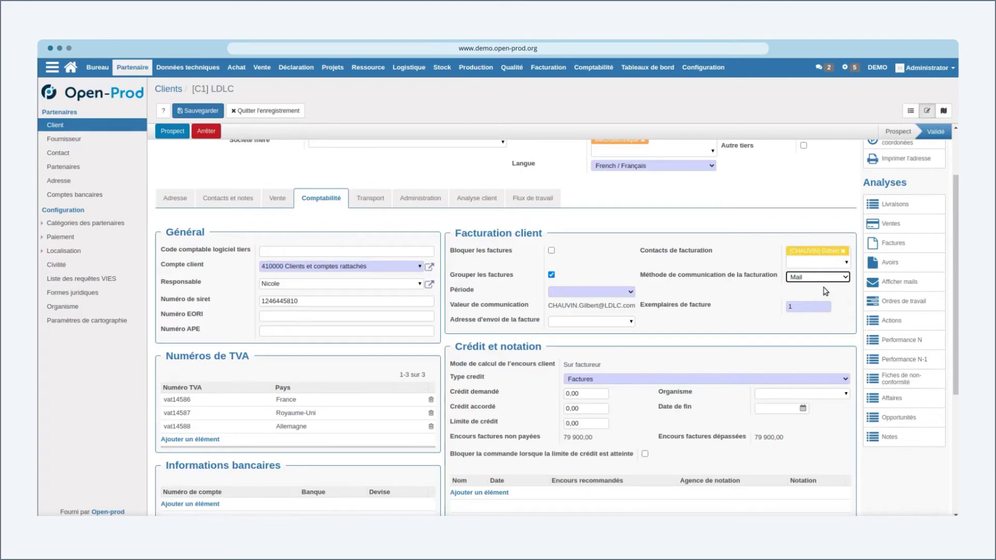
# Review the available Type credit choices in the client's credit settings, keeping Factures.
pyautogui.scroll(-2, 597, 318)
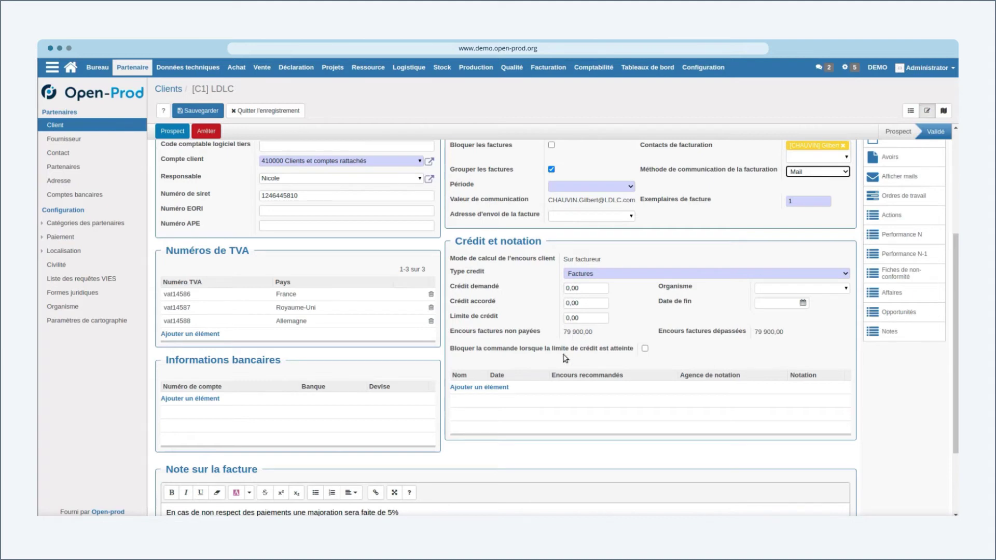
pyautogui.click(595, 275)
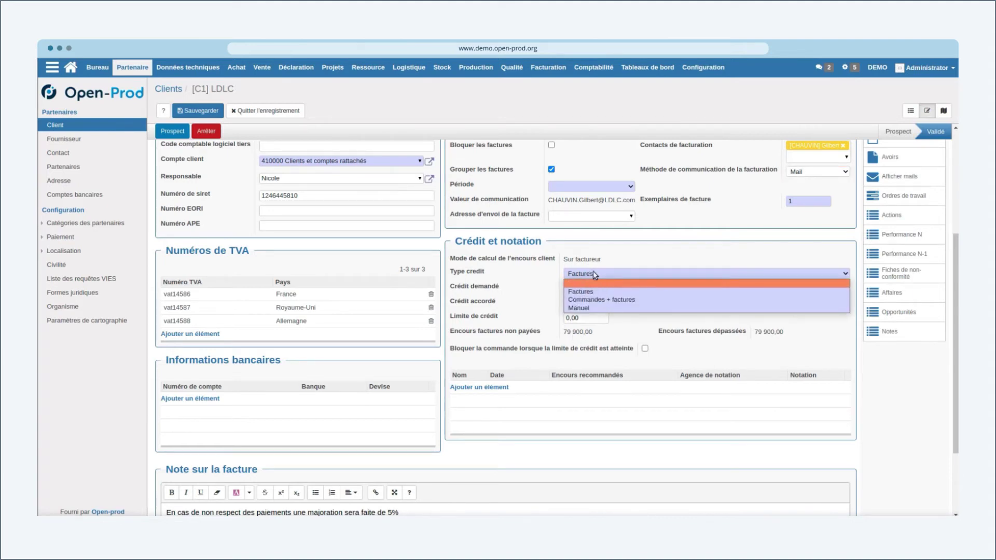
pyautogui.click(617, 257)
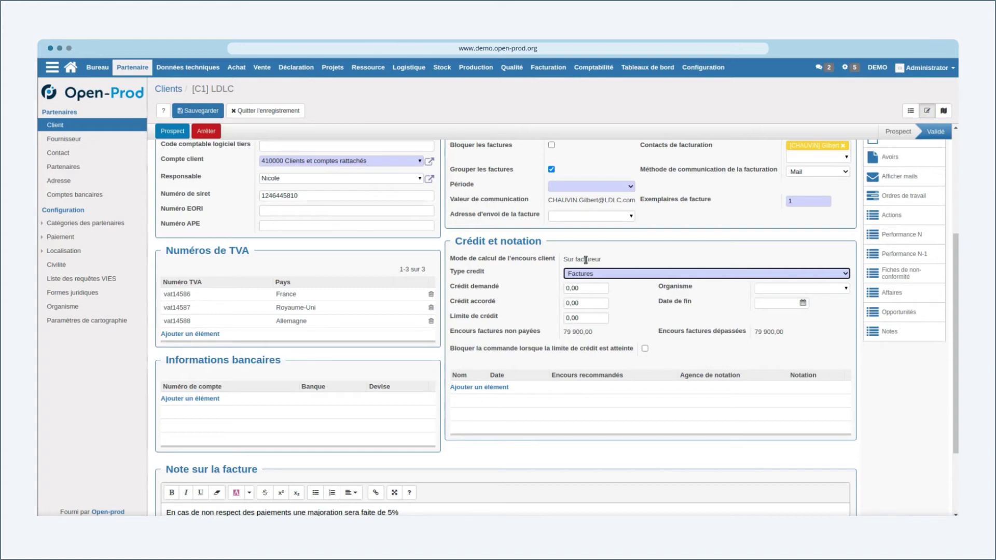
# Set the client's Crédit demandé to 500000 and enter coface as the Organisme.
pyautogui.click(582, 288)
pyautogui.write('5000,00')
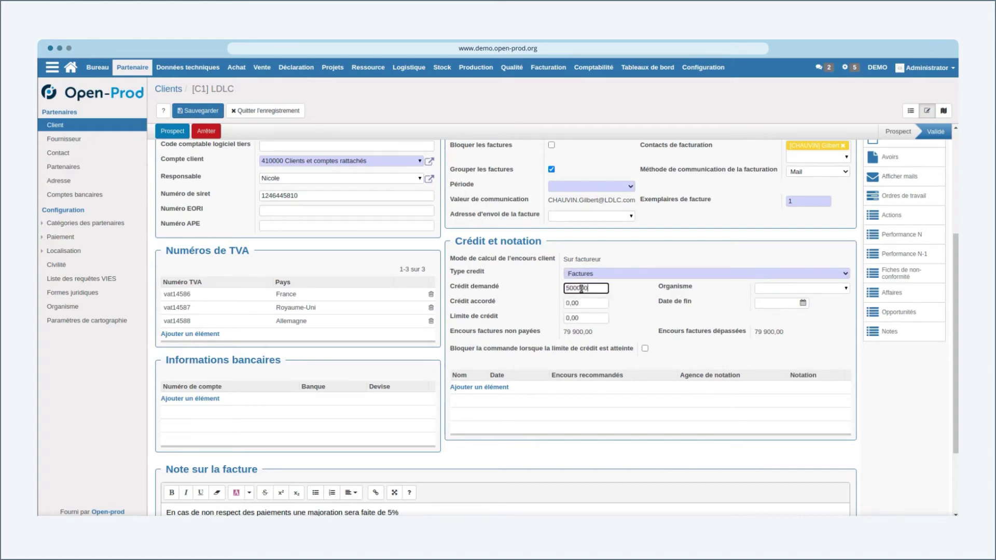
pyautogui.press('Tab')
pyautogui.write('c')
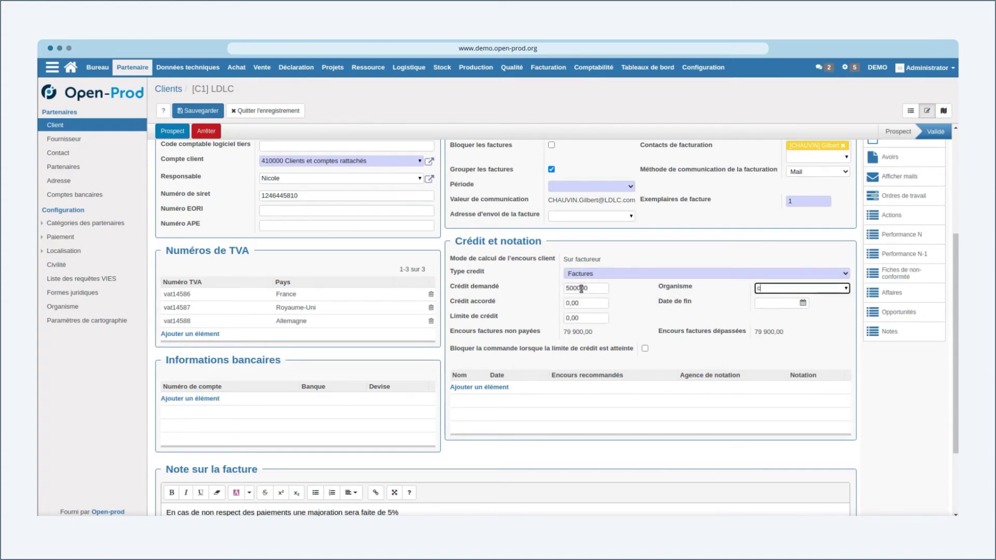
pyautogui.write('oface')
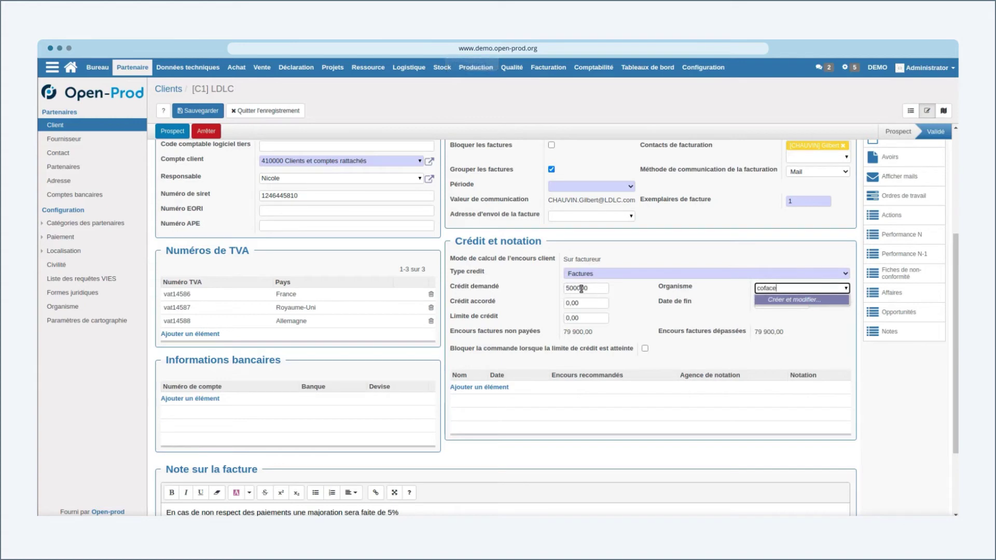
pyautogui.press('Return')
pyautogui.click(205, 148)
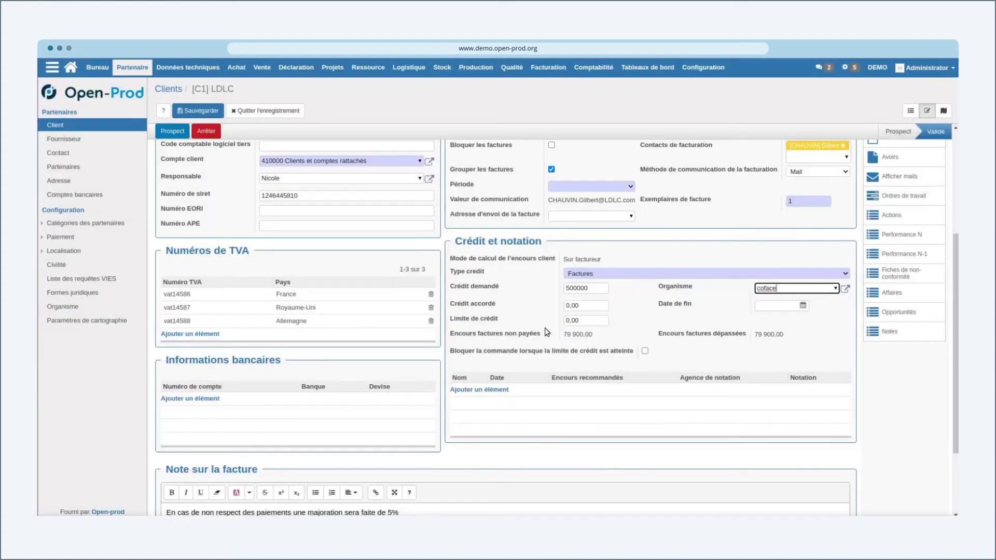
# Set the Crédit accordé to 200000 and its Date de fin to 25/10/2021.
pyautogui.click(576, 306)
pyautogui.write('2')
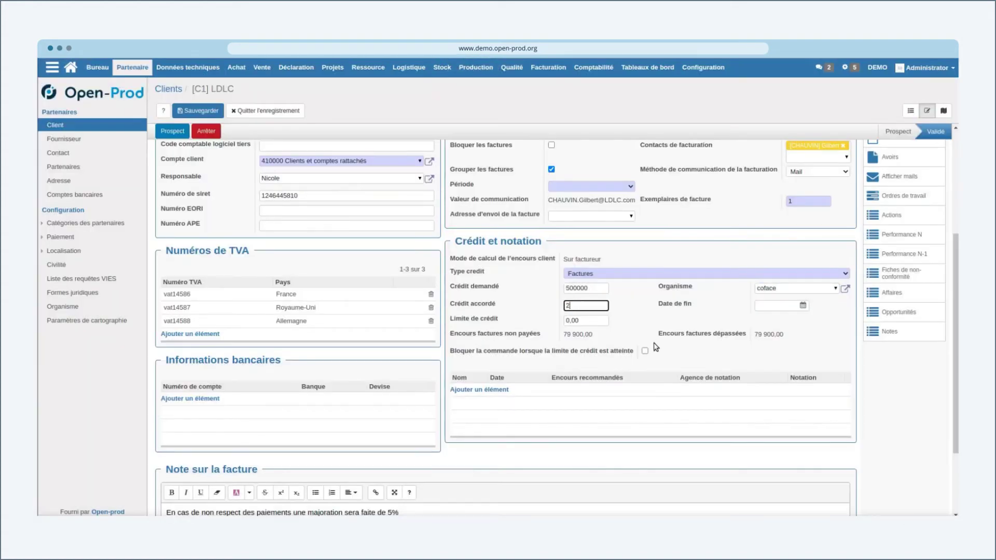
pyautogui.write('0000')
pyautogui.press('Tab')
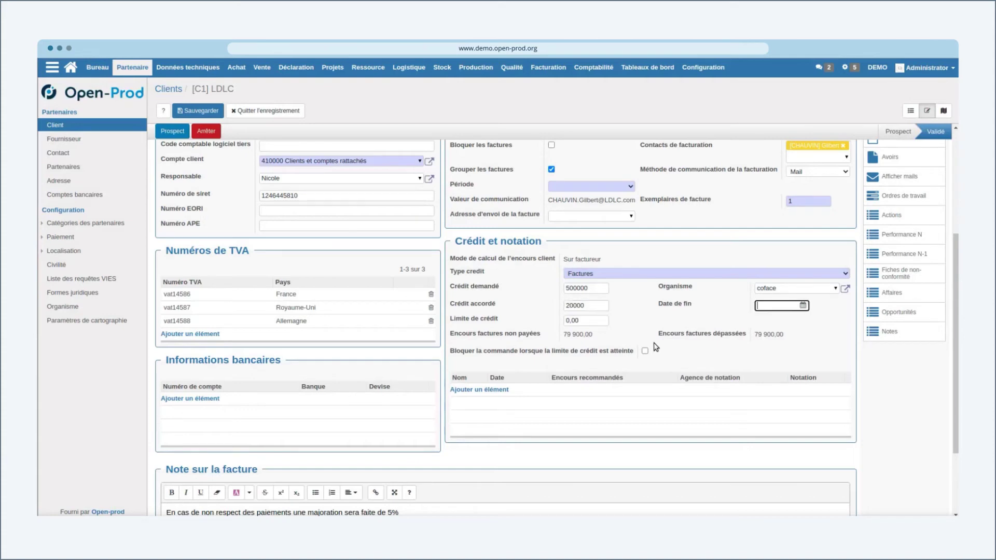
pyautogui.click(576, 306)
pyautogui.write('0')
pyautogui.click(807, 308)
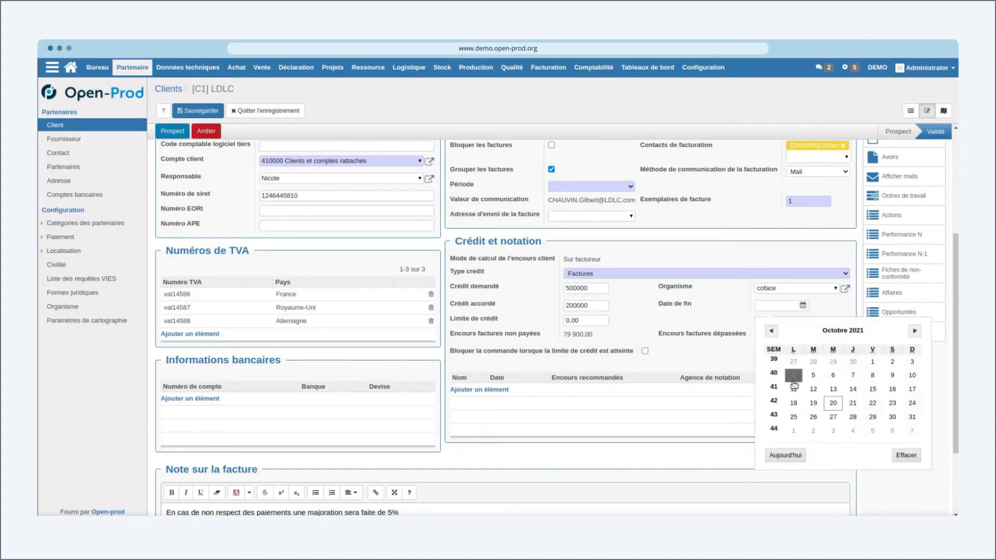
pyautogui.click(794, 417)
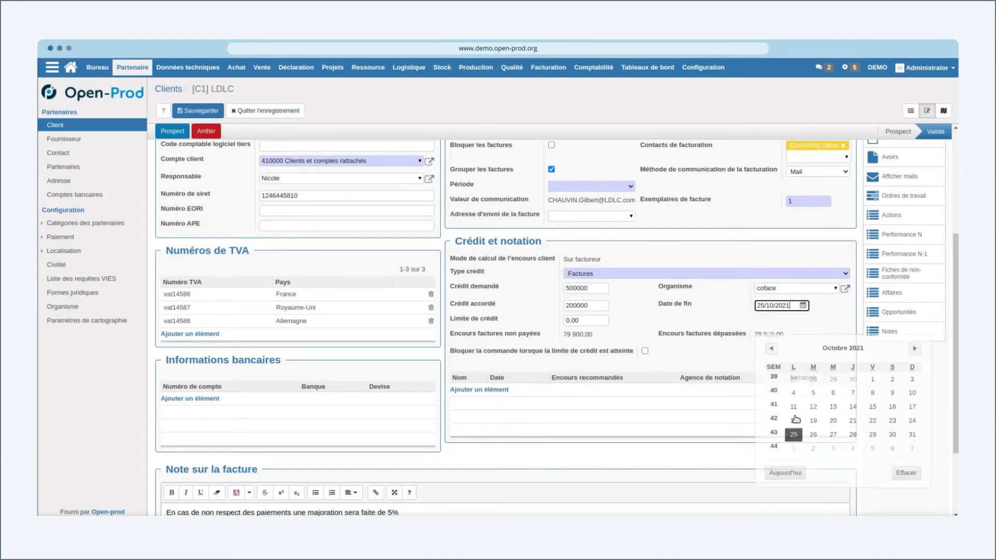
# Set the Limite de crédit to 300000 and enable blocking of orders when the credit limit is reached.
pyautogui.click(603, 321)
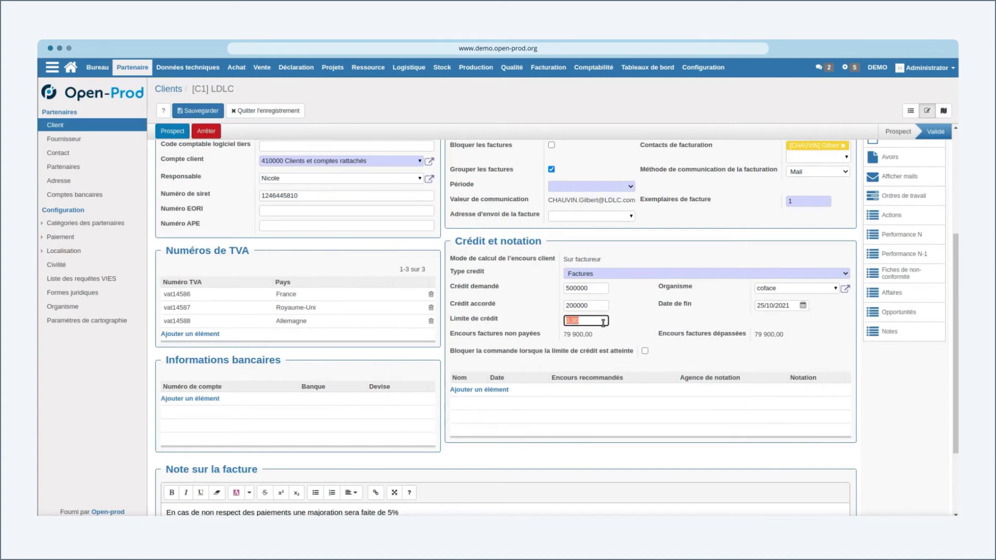
pyautogui.write('300000')
pyautogui.click(638, 318)
pyautogui.click(619, 356)
# Review the note printed on the client's invoices and the client's transport settings.
pyautogui.scroll(-3, 583, 364)
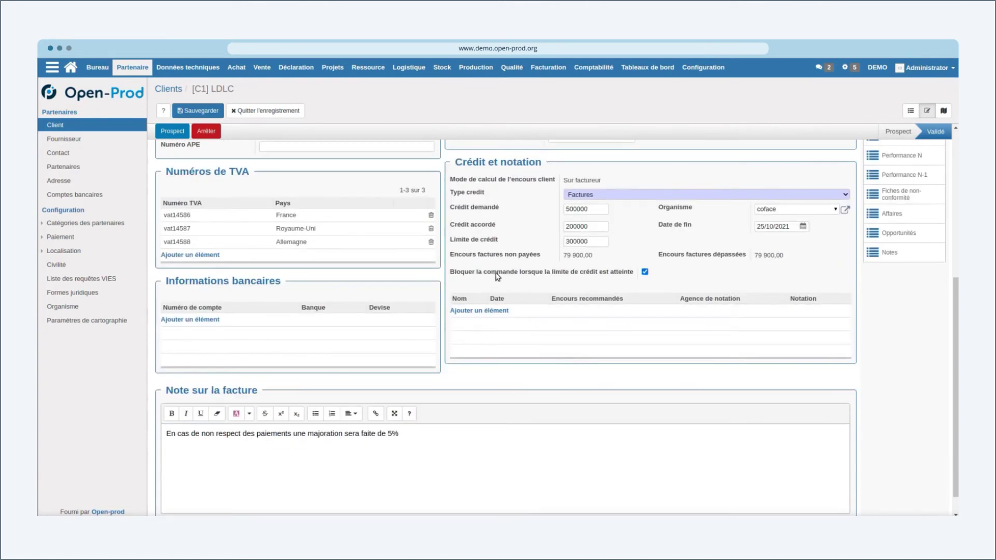
pyautogui.scroll(-1, 505, 312)
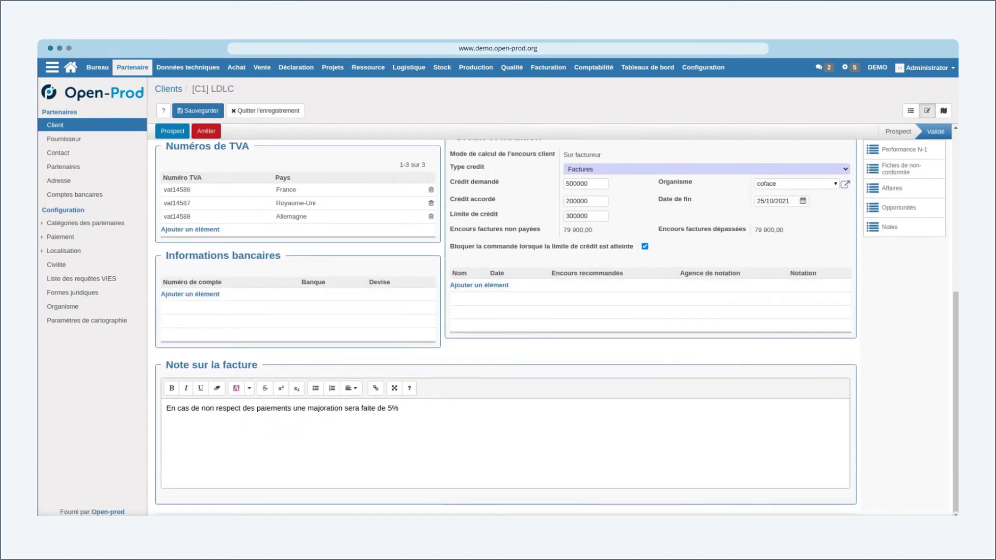
pyautogui.scroll(8, 278, 415)
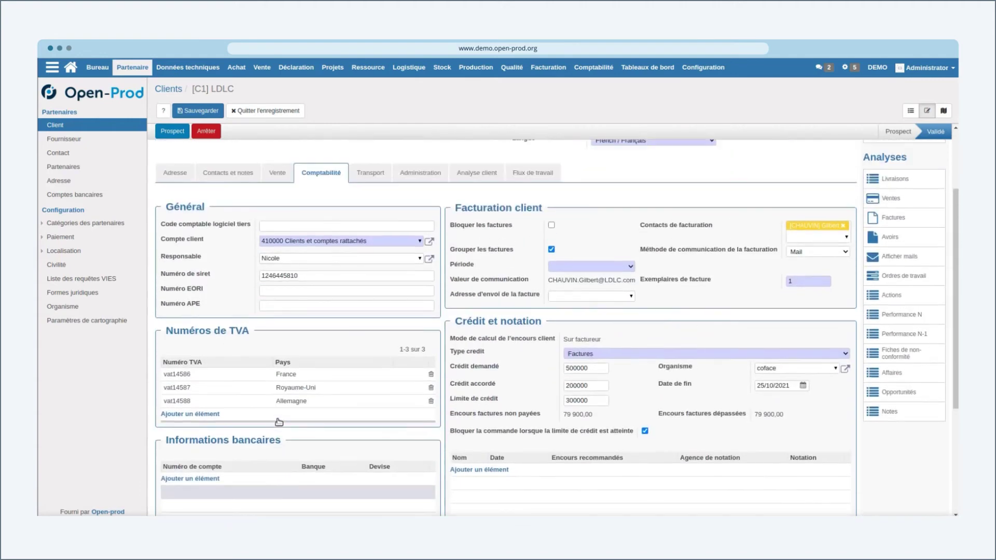
pyautogui.click(361, 201)
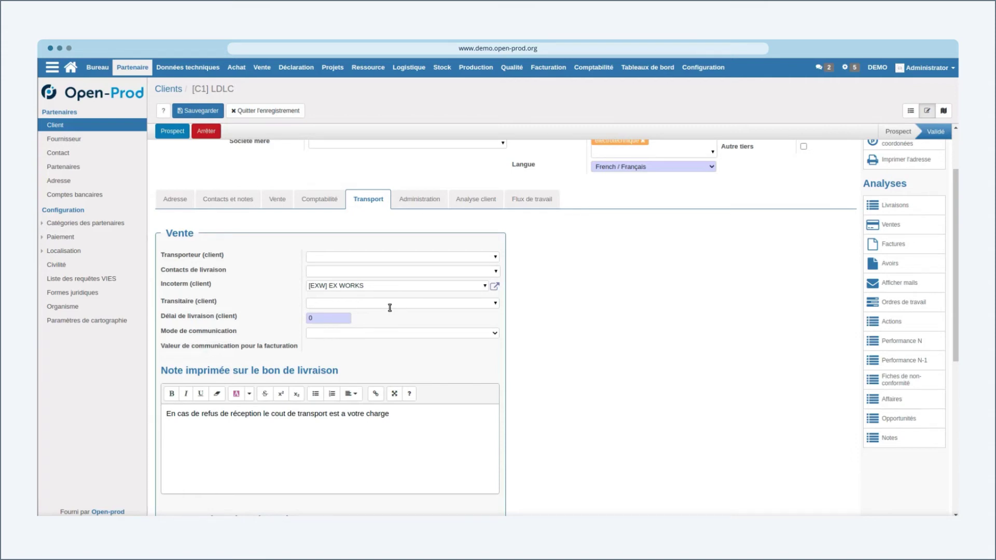
# Examine the client's analysis indicators, yearly objectives and the related actions available on the record.
pyautogui.click(475, 199)
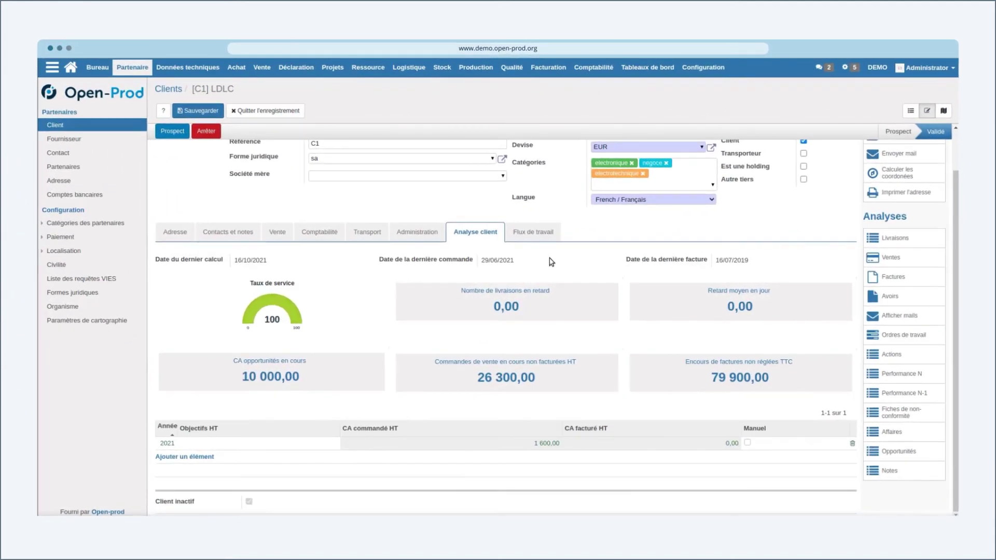
pyautogui.scroll(1, 643, 317)
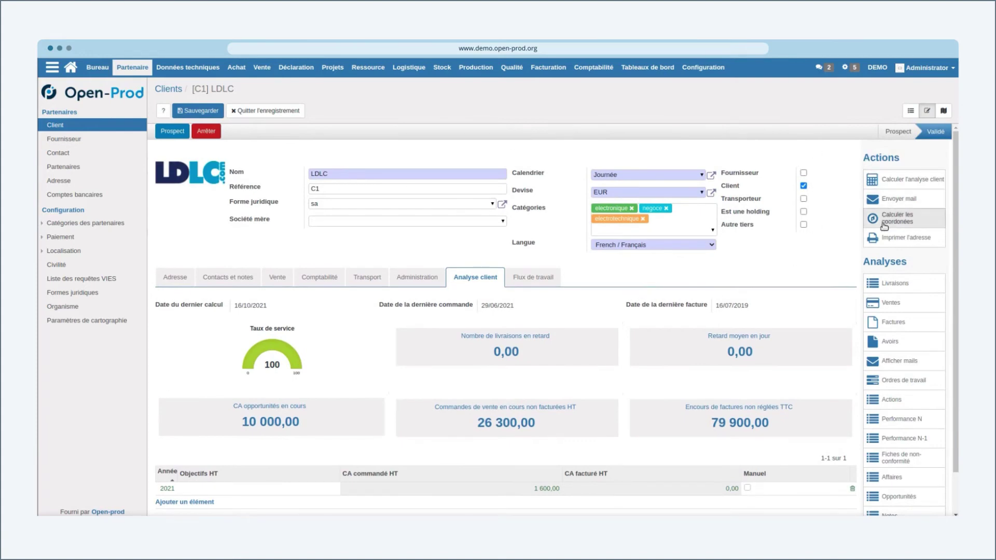
pyautogui.scroll(-1, 884, 228)
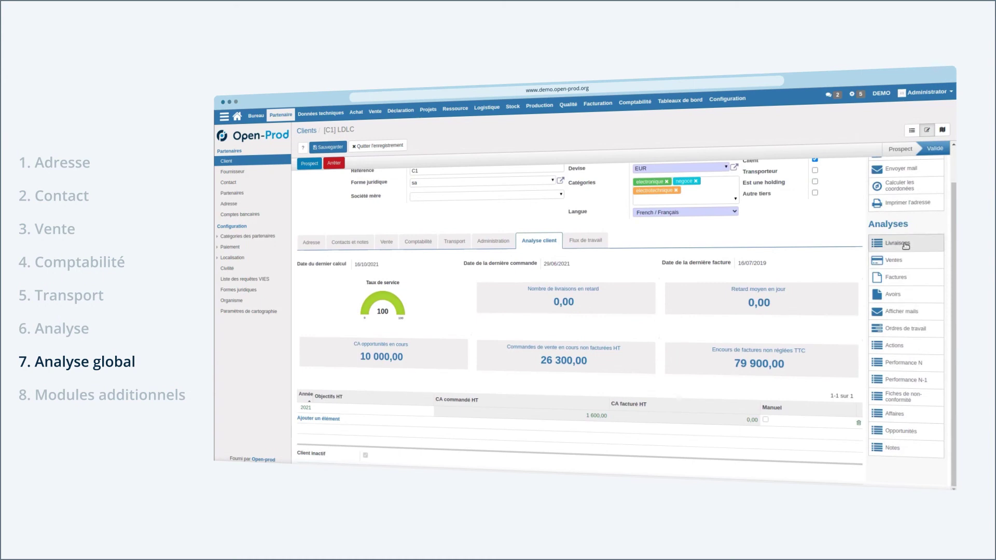
# Try to open the client's deliveries, and disable Grouper les factures in the accounting settings.
pyautogui.click(905, 244)
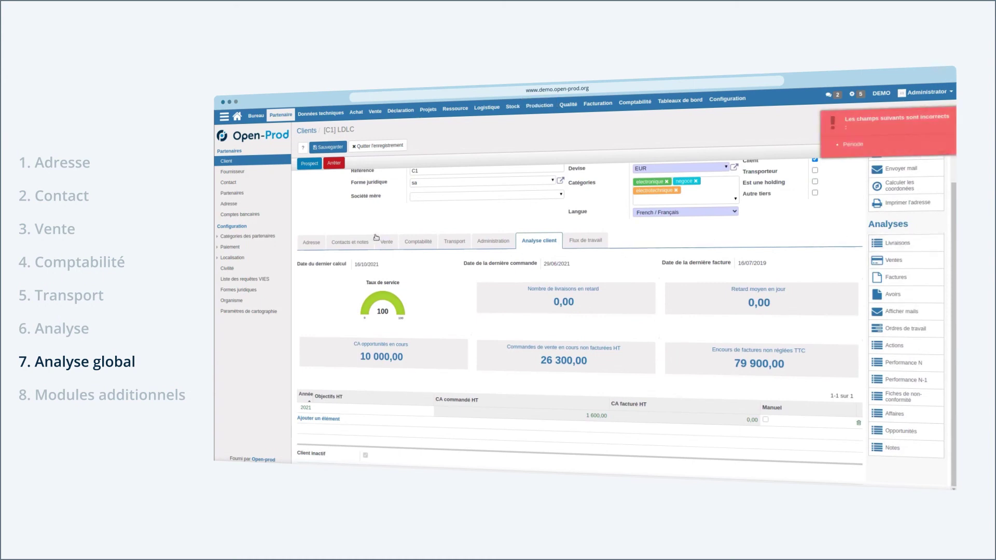
pyautogui.scroll(1, 529, 303)
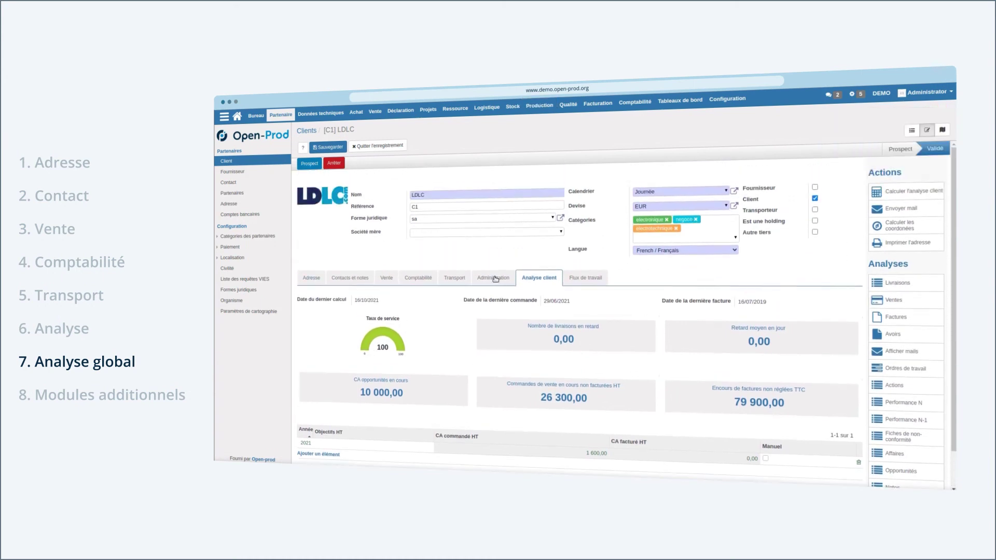
pyautogui.click(495, 279)
pyautogui.click(454, 278)
pyautogui.click(418, 278)
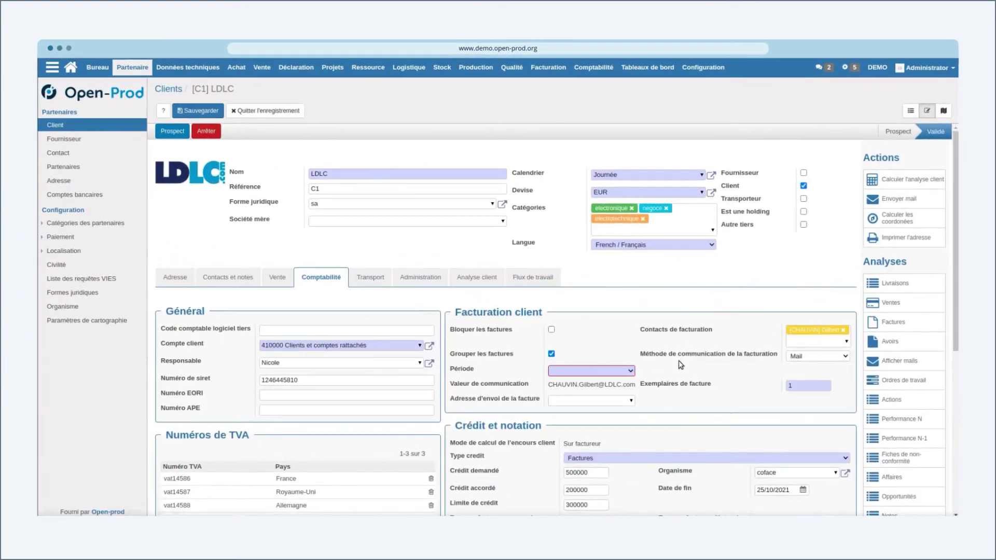
pyautogui.click(634, 371)
pyautogui.click(552, 355)
pyautogui.click(551, 354)
# Open the LDLC client's deliveries, return to the client record, and open its invoices.
pyautogui.click(898, 283)
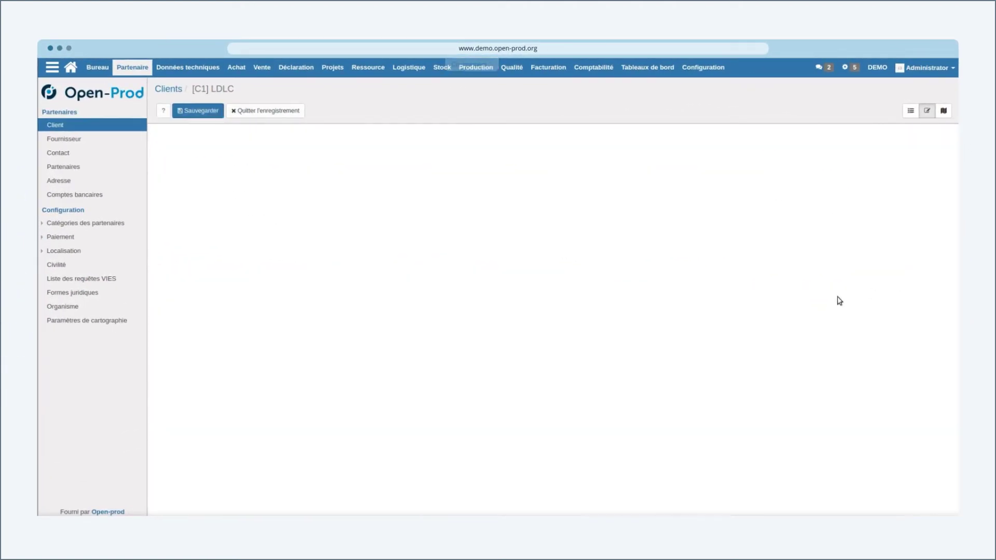
pyautogui.click(214, 89)
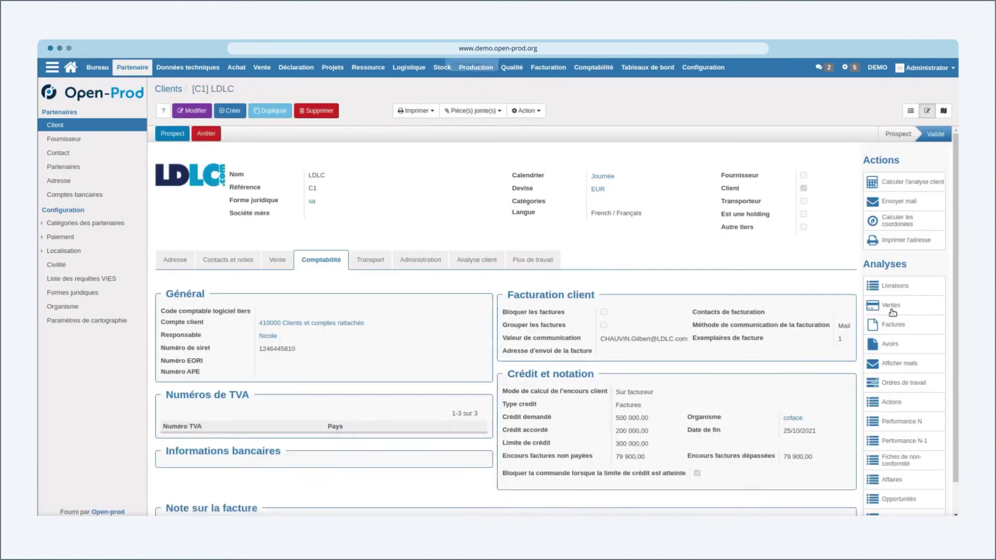
pyautogui.click(898, 328)
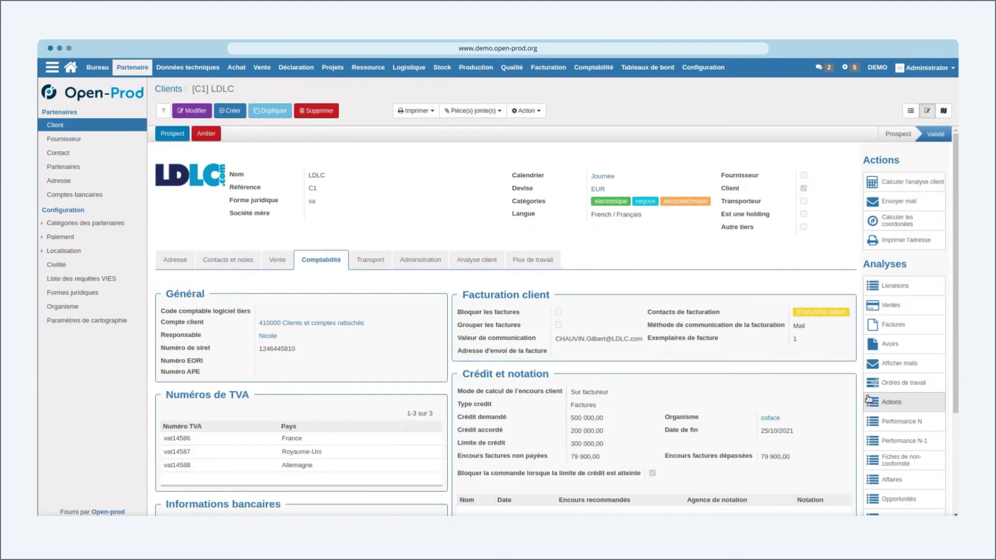
# Display the client's mails, read the sale email dated 29/06/2021 08:15:55, and return to the mail list.
pyautogui.scroll(-2, 902, 302)
pyautogui.click(906, 283)
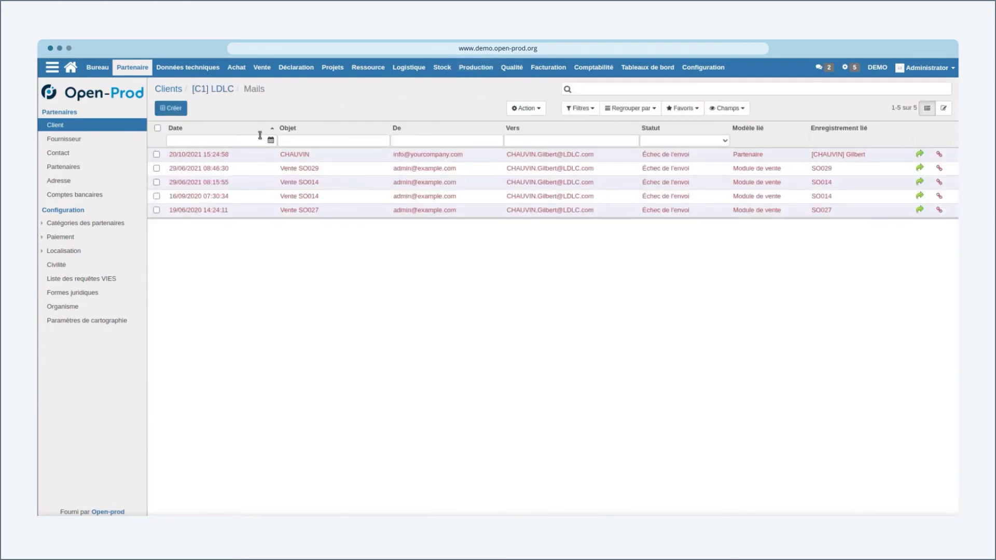
pyautogui.click(289, 182)
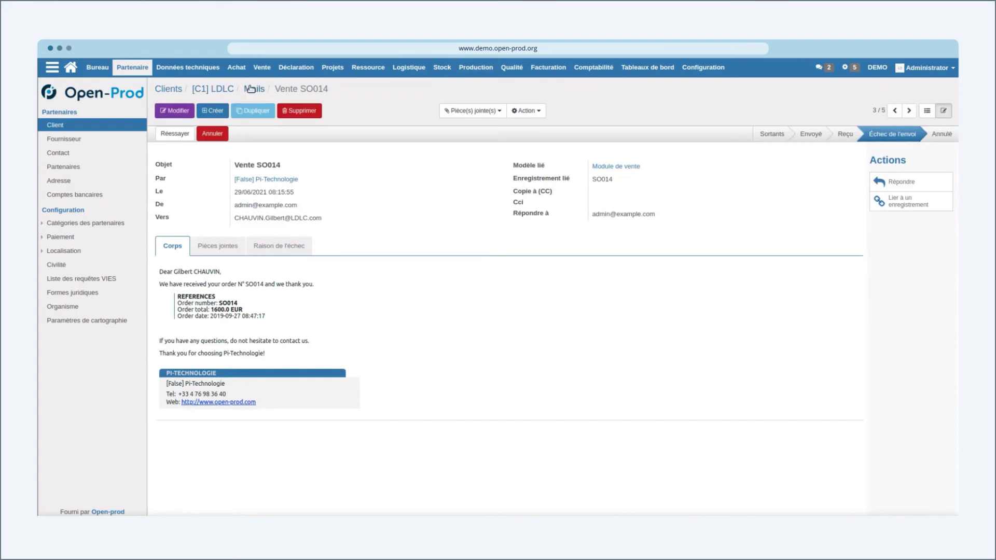
pyautogui.click(251, 89)
# Reopen the LDLC record from the client list and review all its available Analyses entries.
pyautogui.click(174, 90)
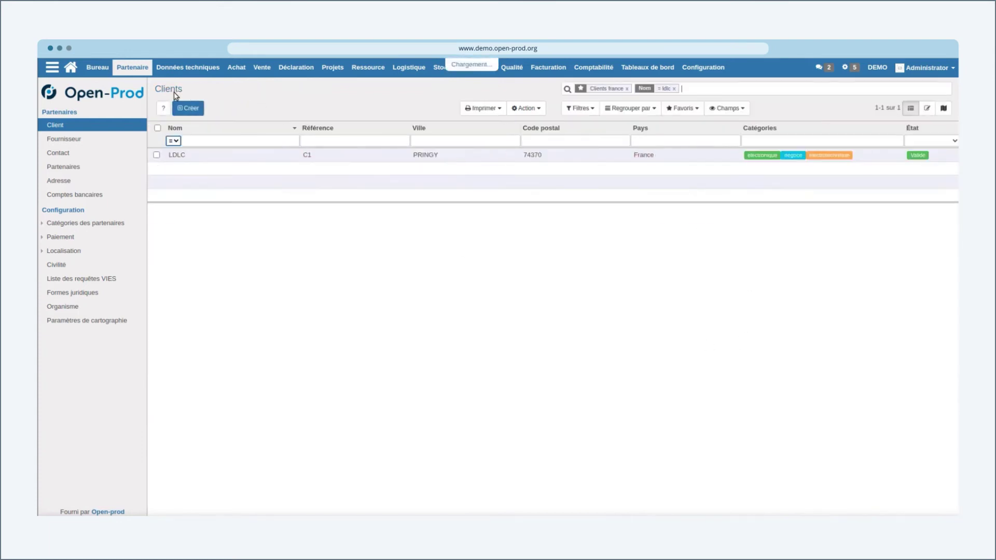
pyautogui.click(189, 161)
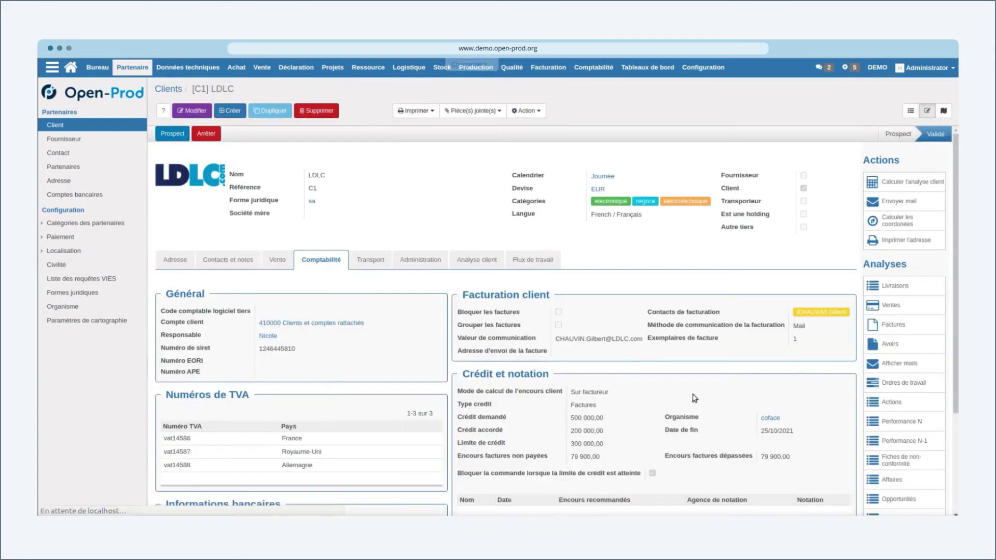
pyautogui.scroll(-1, 904, 389)
pyautogui.scroll(-2, 904, 389)
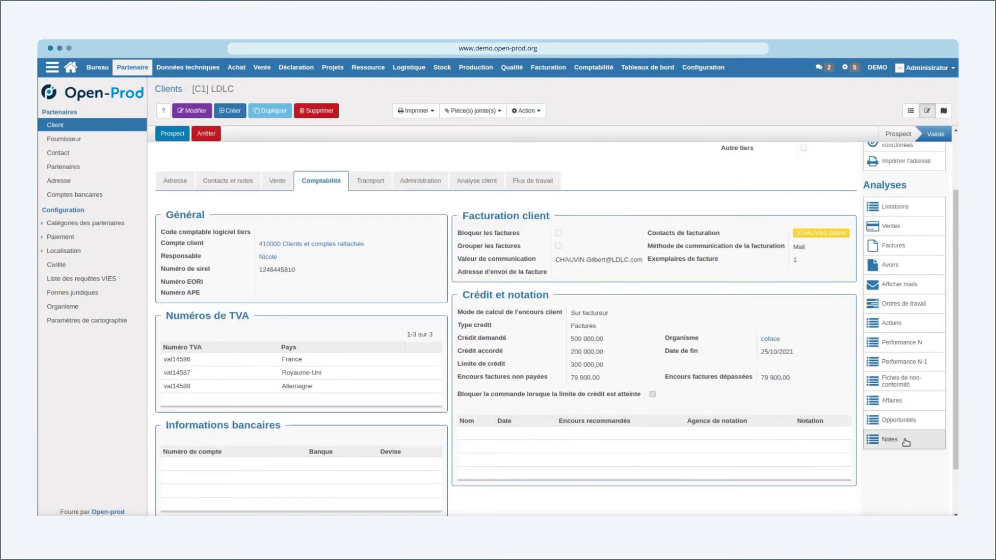
pyautogui.scroll(2, 905, 442)
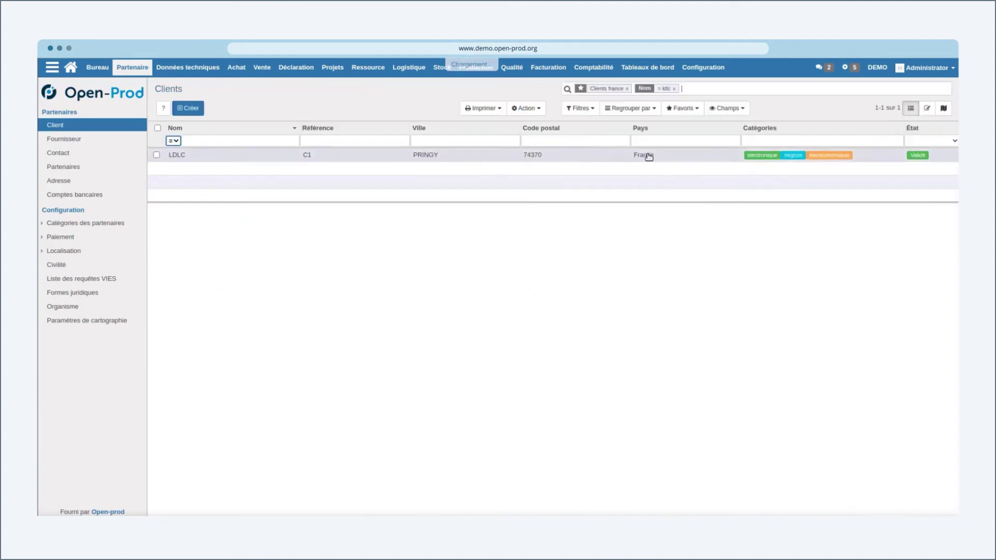
# Return to the client list, remove the "ldlc" name filter, and show the French clients on the map.
pyautogui.click(910, 110)
pyautogui.click(674, 89)
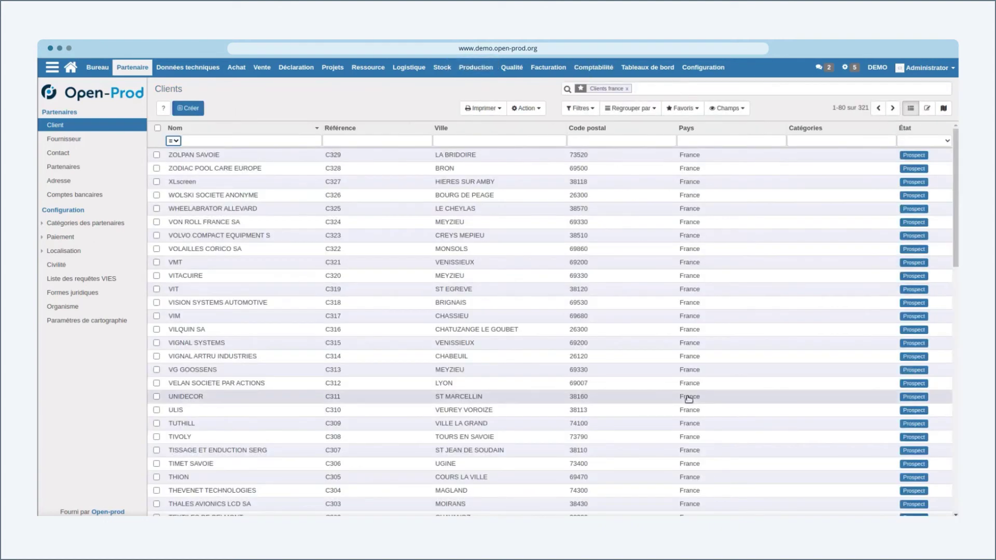
pyautogui.click(944, 109)
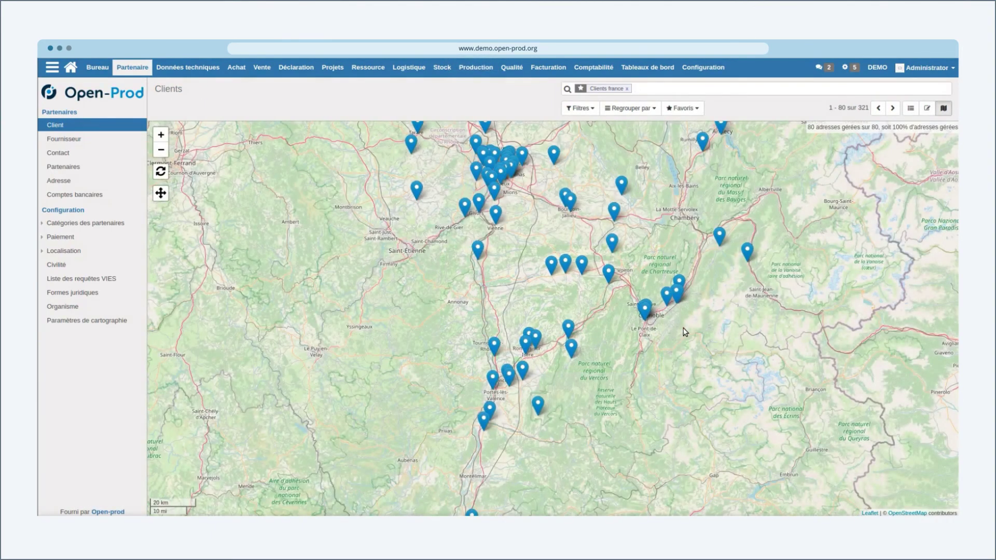
# Explore the client map northwest of Grenoble and open the details of the client located in Charavines.
pyautogui.scroll(-1, 683, 328)
pyautogui.moveTo(520, 287); pyautogui.dragTo(420, 301)
pyautogui.scroll(2, 549, 323)
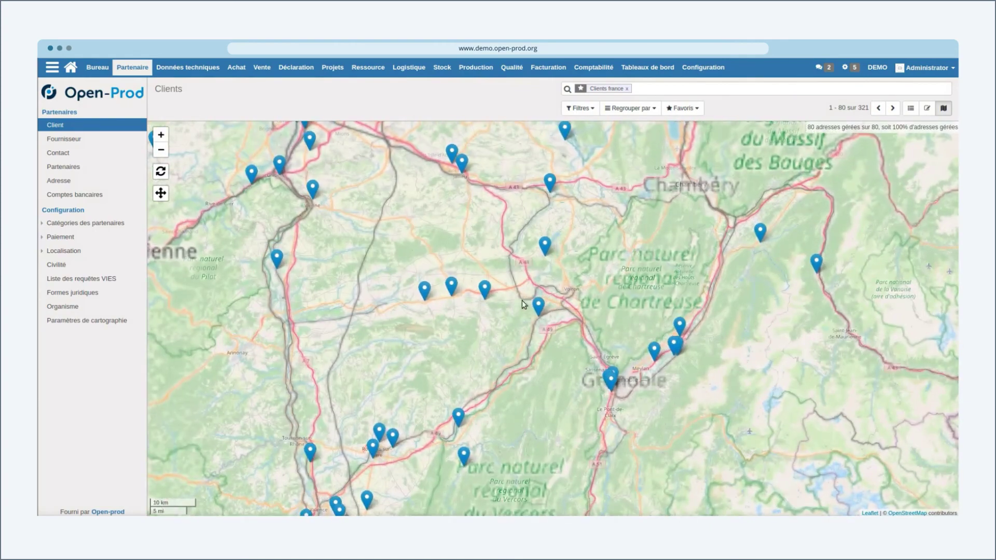
pyautogui.click(544, 247)
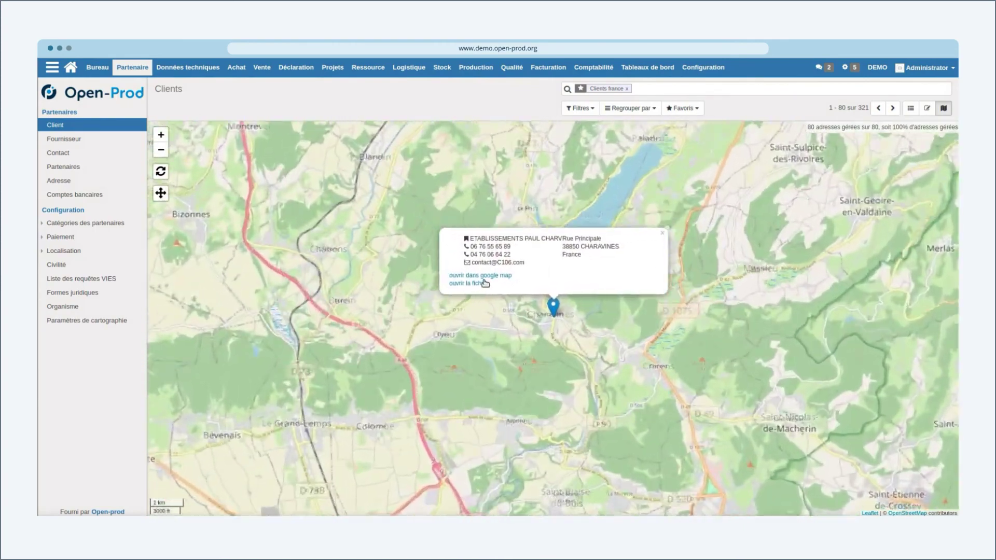
# Open the record of the client located in Charavines and view its address, map and communication details.
pyautogui.click(485, 283)
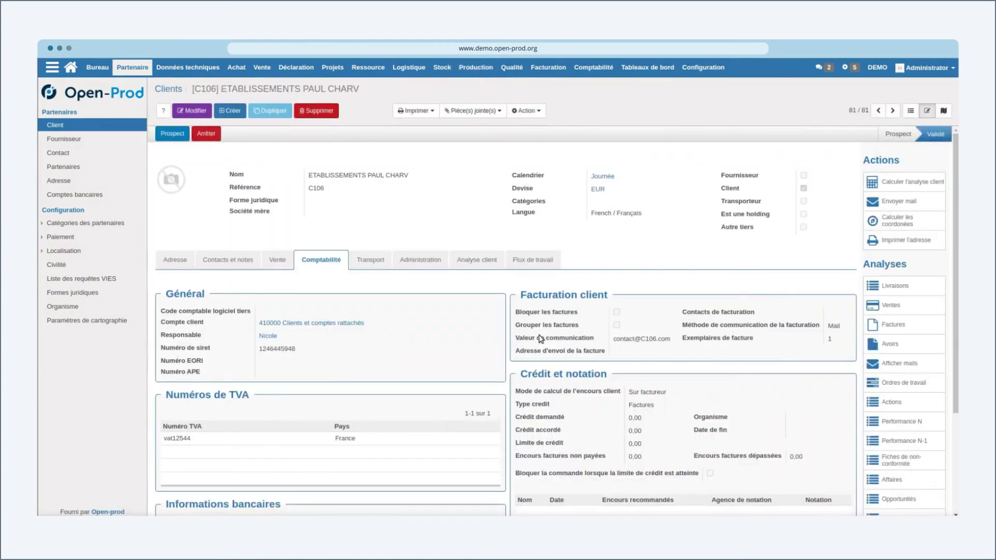
pyautogui.click(176, 259)
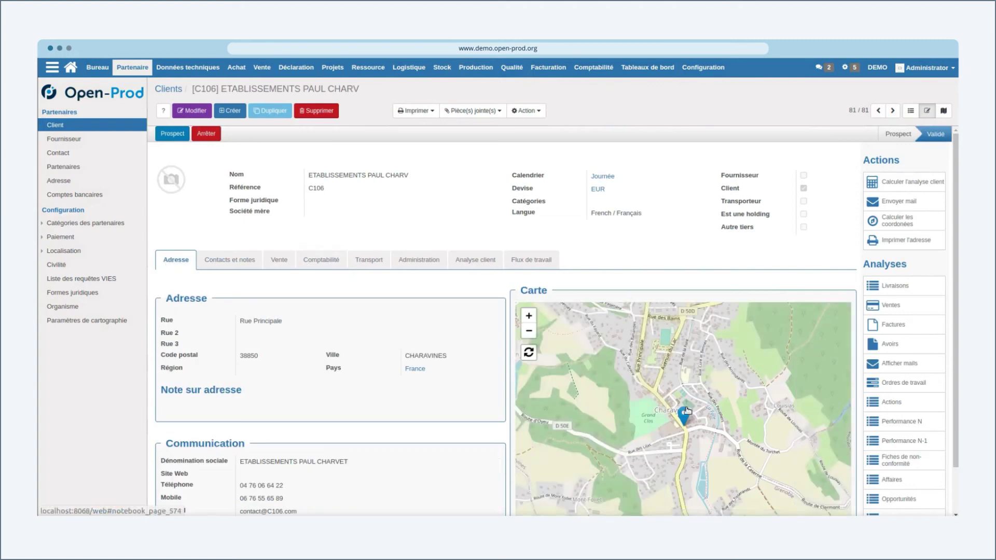
pyautogui.scroll(-1, 443, 419)
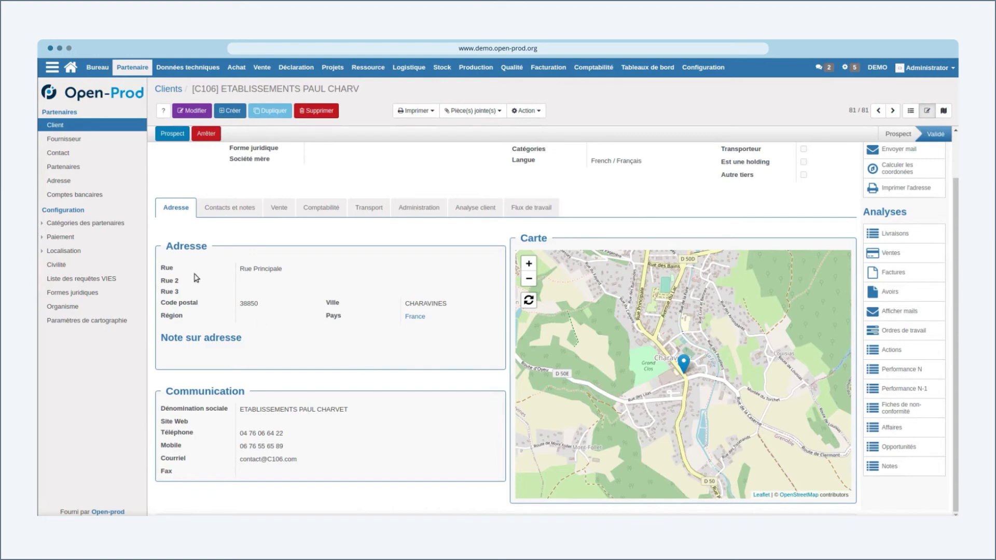
# Open the FROMENTIERS MAGASINS record from the supplier list and review its purchasing settings.
pyautogui.click(64, 139)
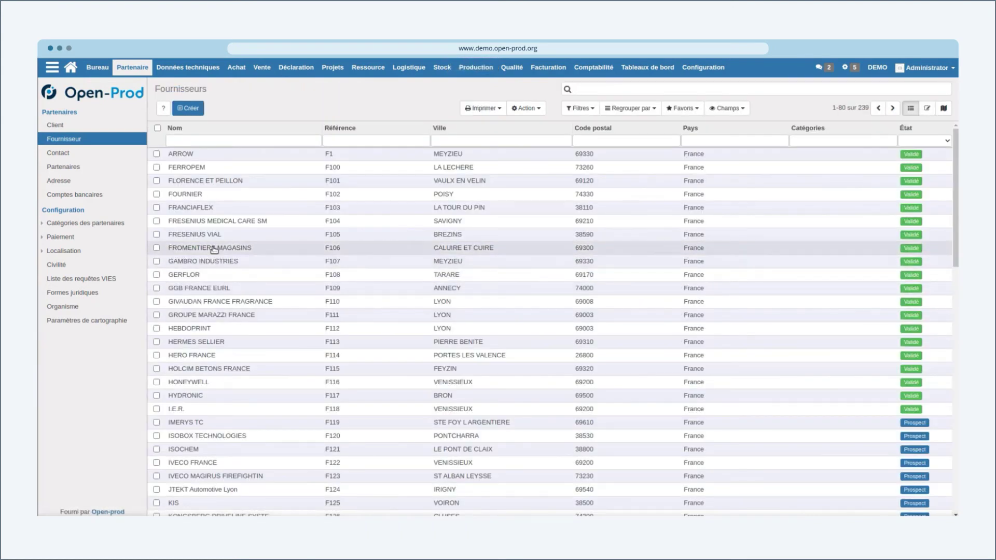
pyautogui.click(214, 248)
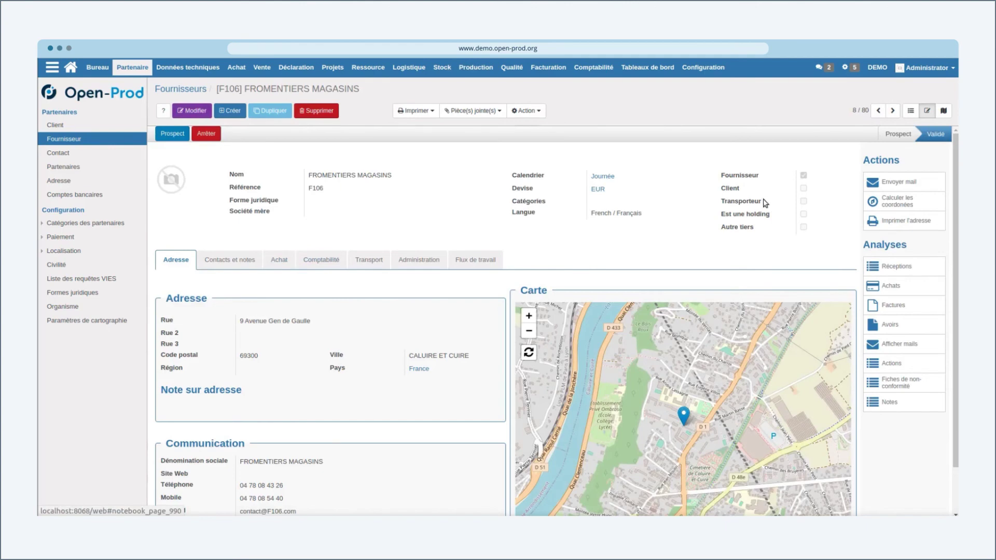
pyautogui.click(277, 260)
pyautogui.scroll(-2, 412, 359)
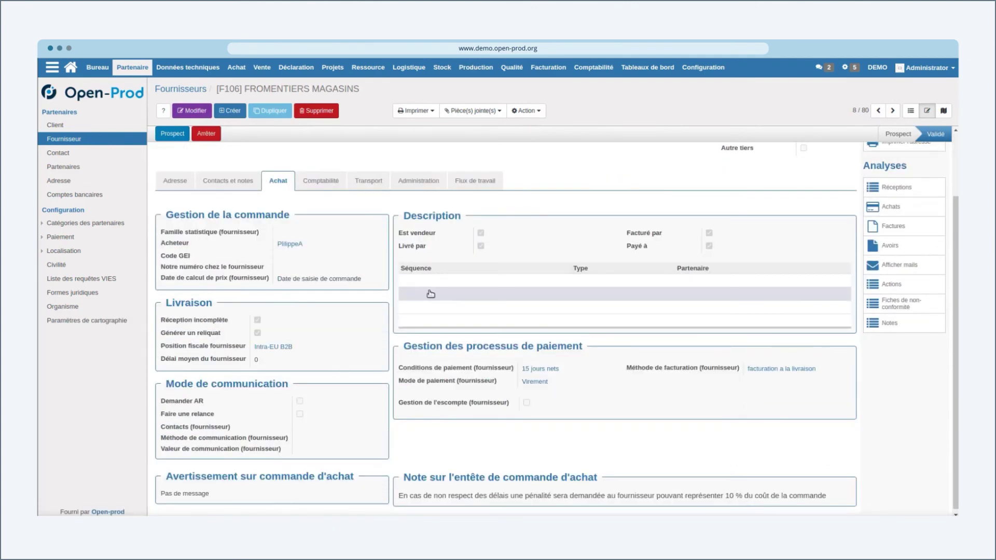
pyautogui.scroll(2, 431, 294)
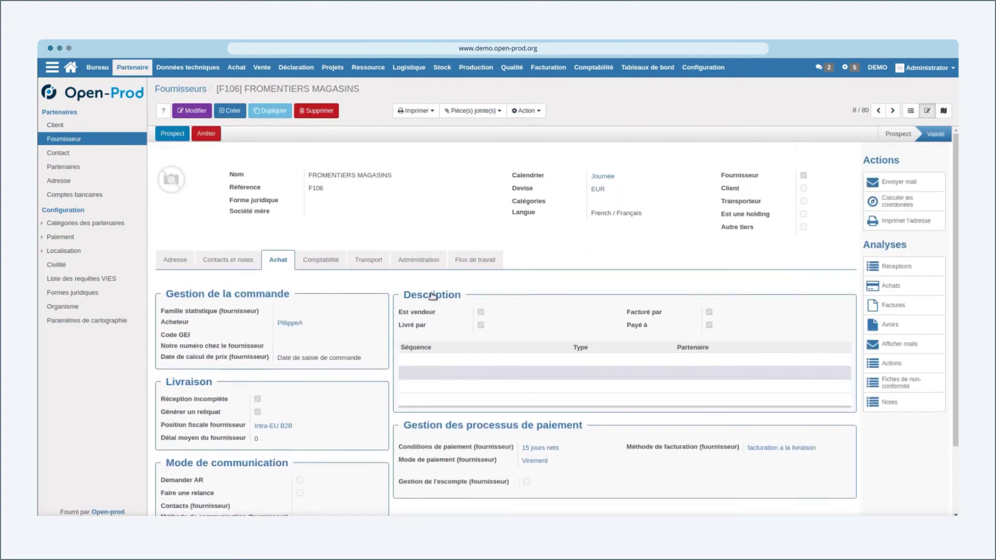
# Display the contact list and look through its entries.
pyautogui.click(104, 154)
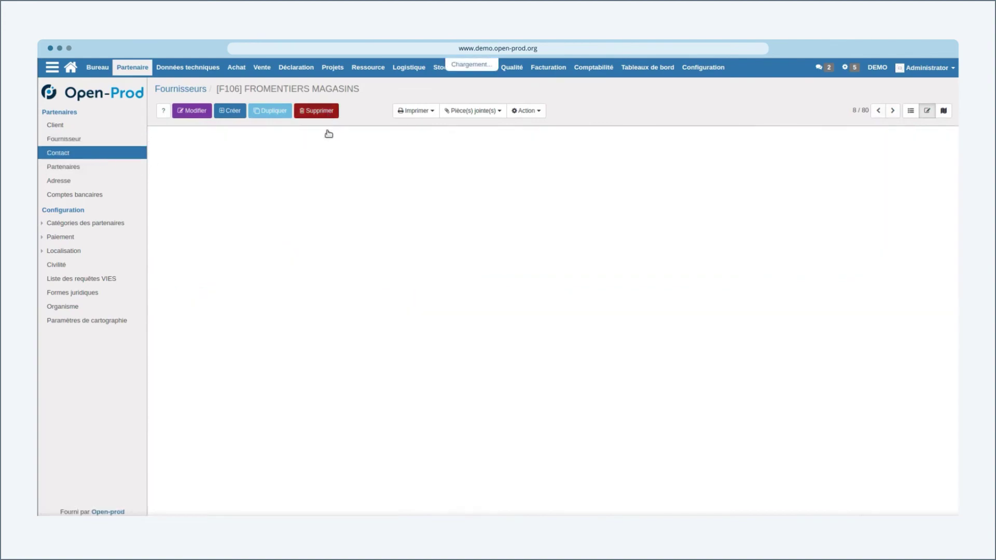
pyautogui.scroll(-10, 360, 275)
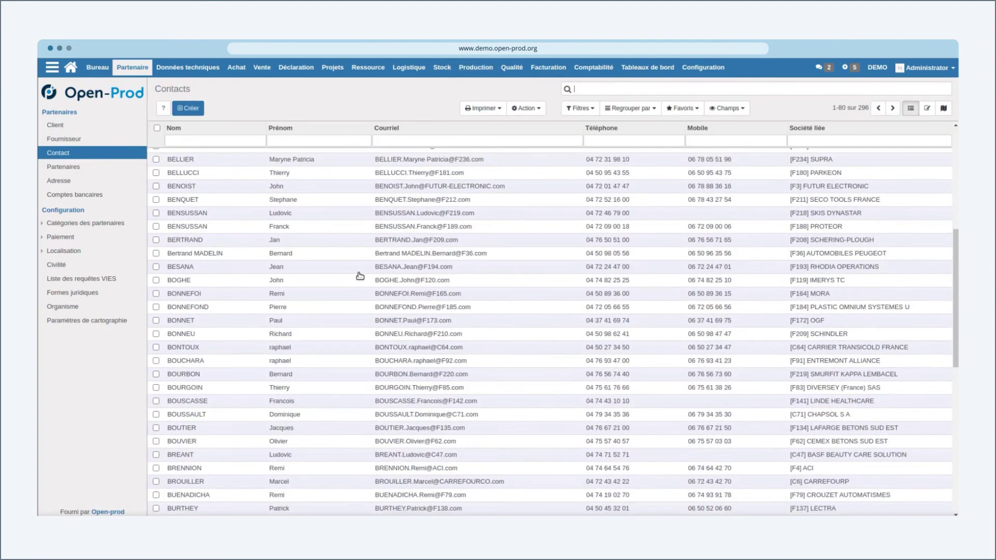
pyautogui.scroll(10, 291, 254)
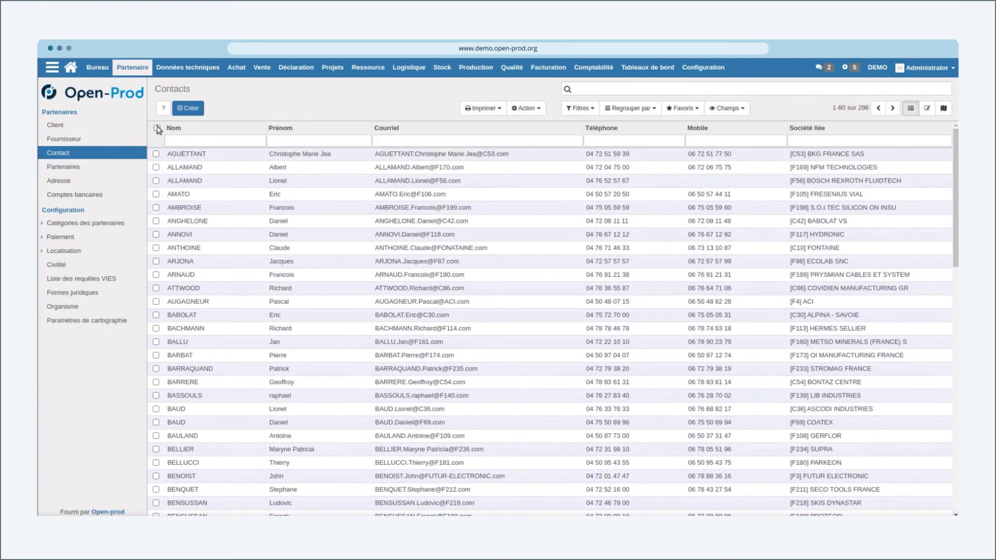
# Select all listed contacts, bring up the mass mailing form for them, and close it without sending.
pyautogui.click(157, 128)
pyautogui.click(526, 108)
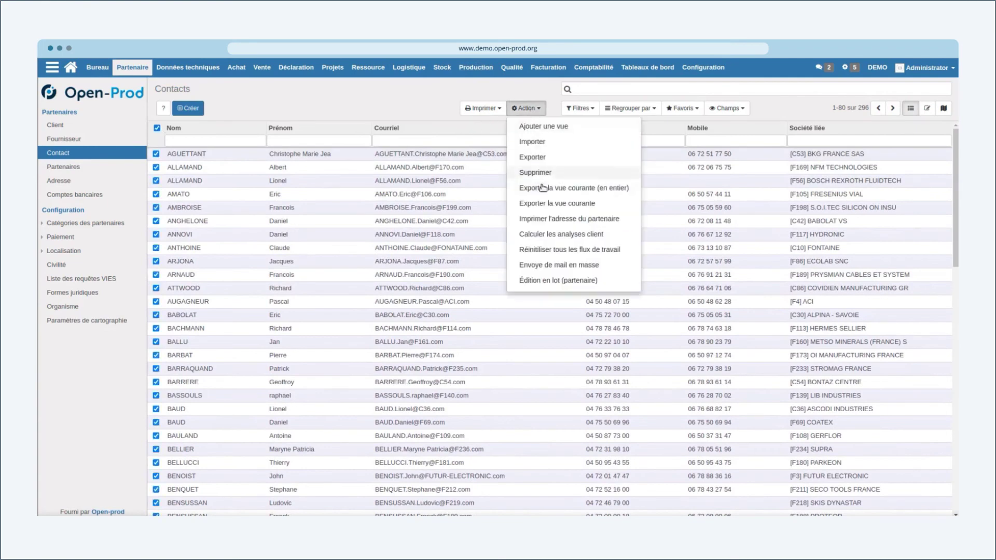
pyautogui.click(553, 264)
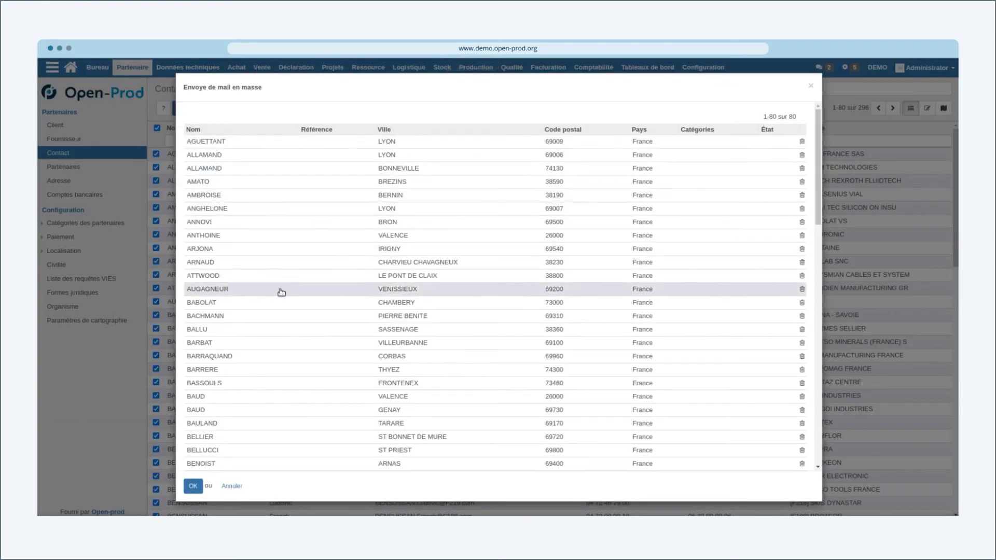
pyautogui.click(193, 486)
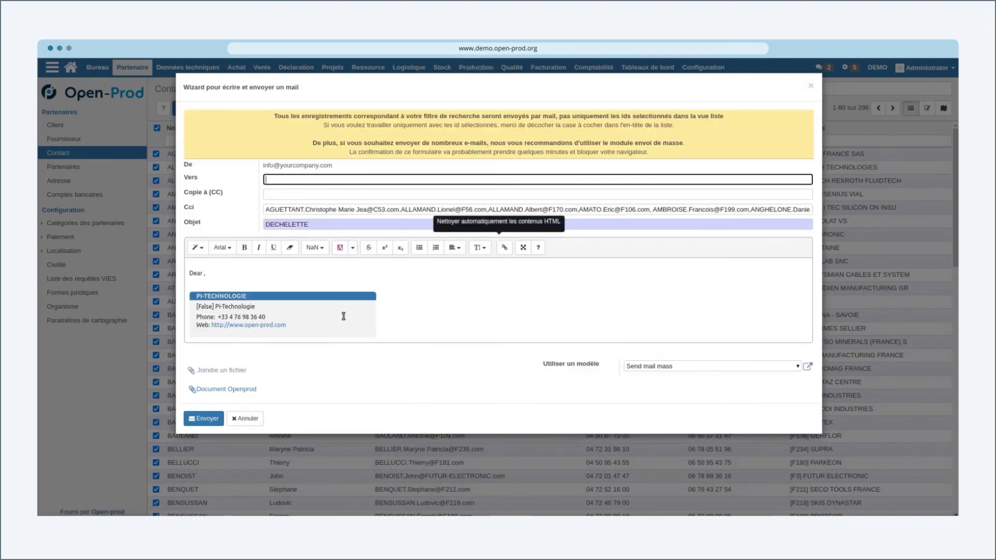
pyautogui.click(813, 86)
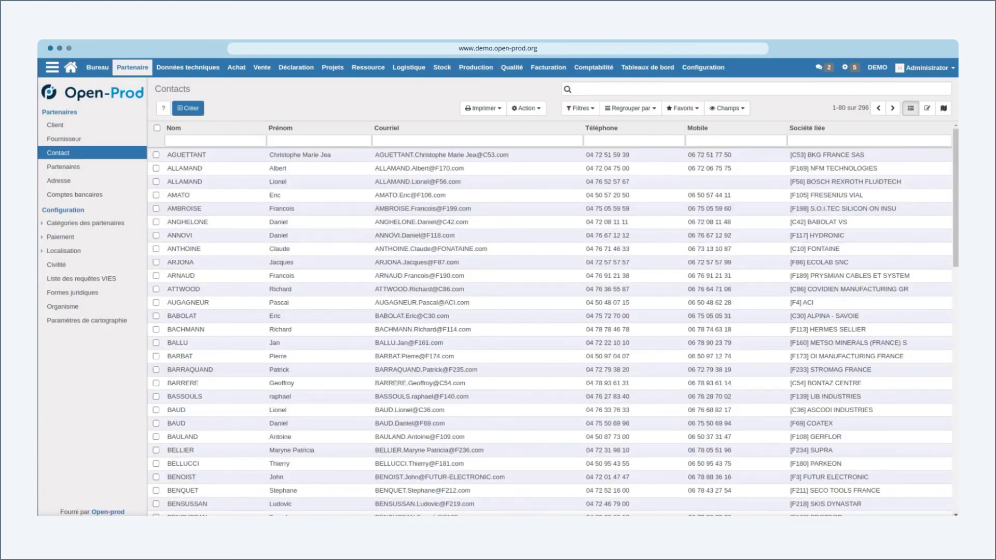
# Expand the partner category configuration and review its purchase statistics family, sales statistics family and sector entries.
pyautogui.click(87, 228)
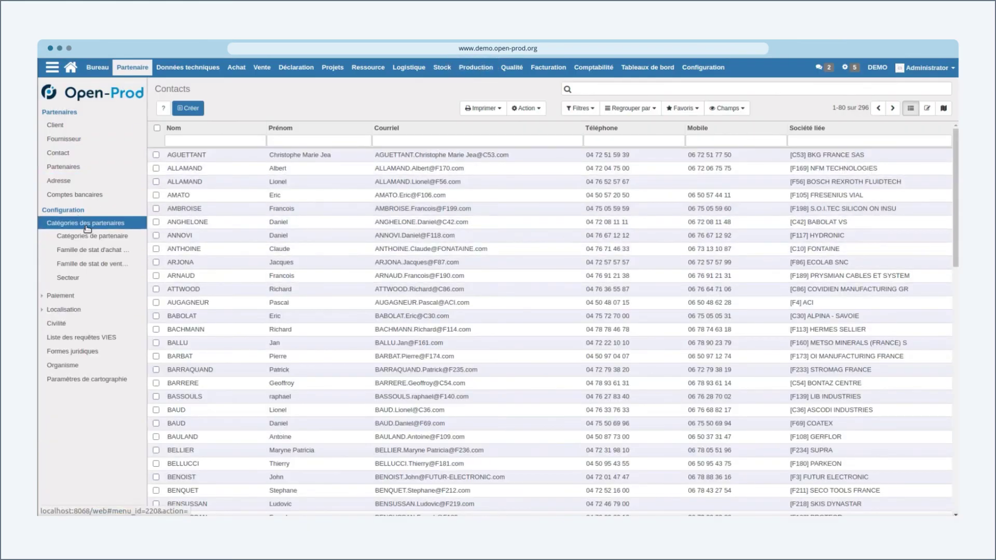
pyautogui.click(98, 250)
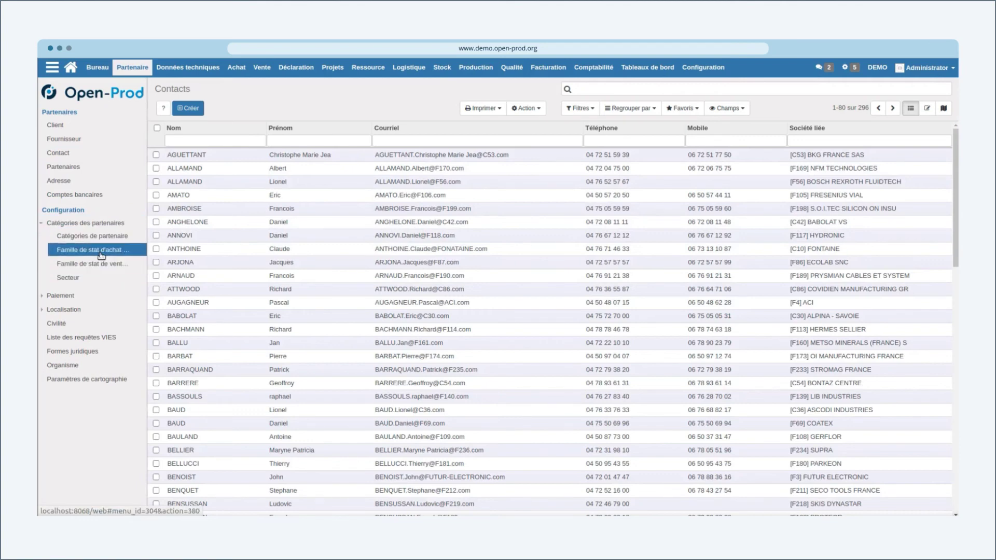
pyautogui.click(102, 266)
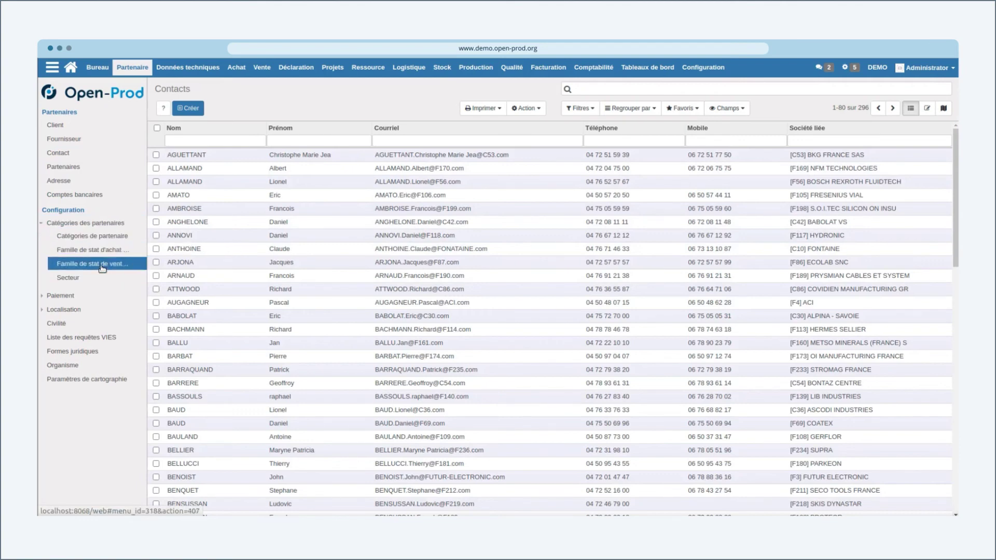
pyautogui.click(103, 279)
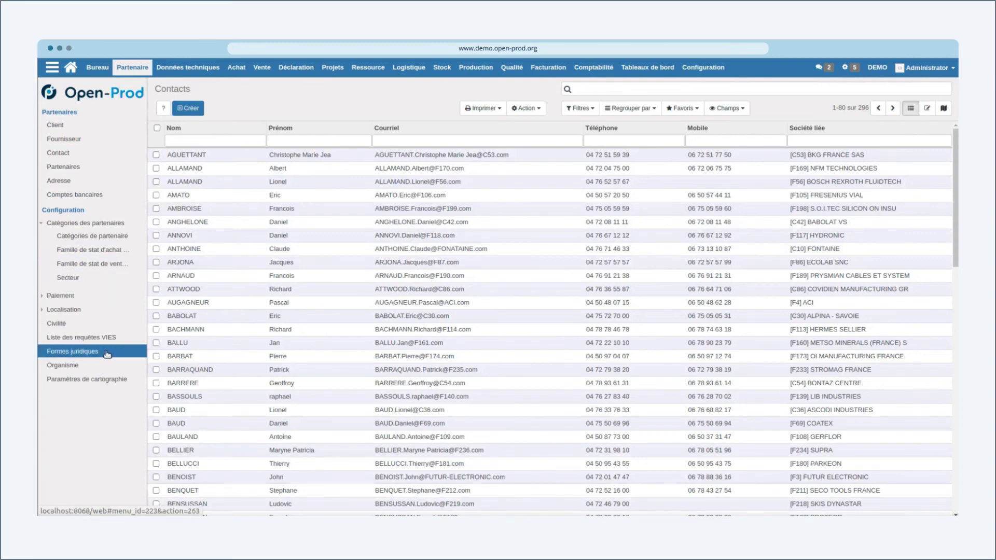
# Open the list of applications in the configuration and group the modules by category.
pyautogui.click(703, 67)
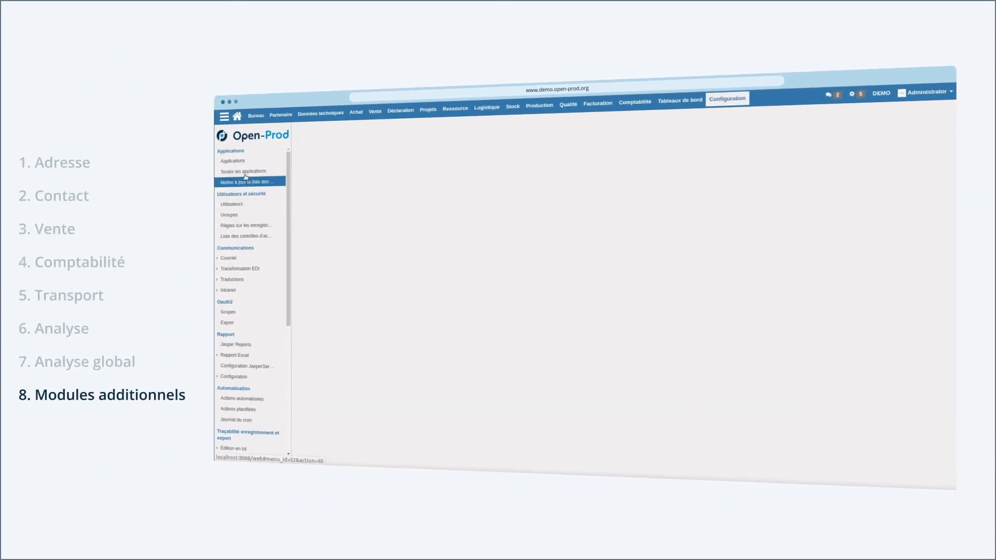
pyautogui.click(233, 161)
pyautogui.click(667, 136)
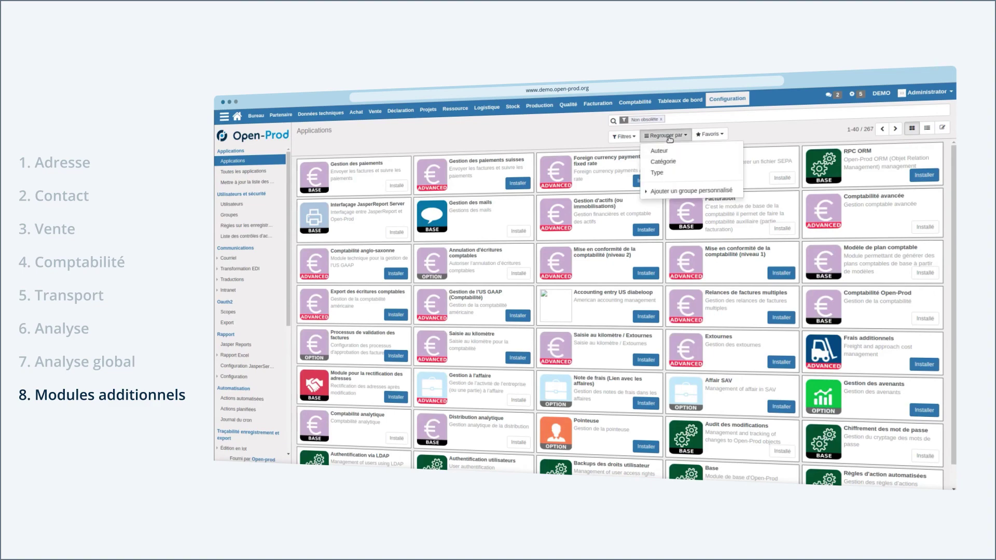
pyautogui.click(666, 162)
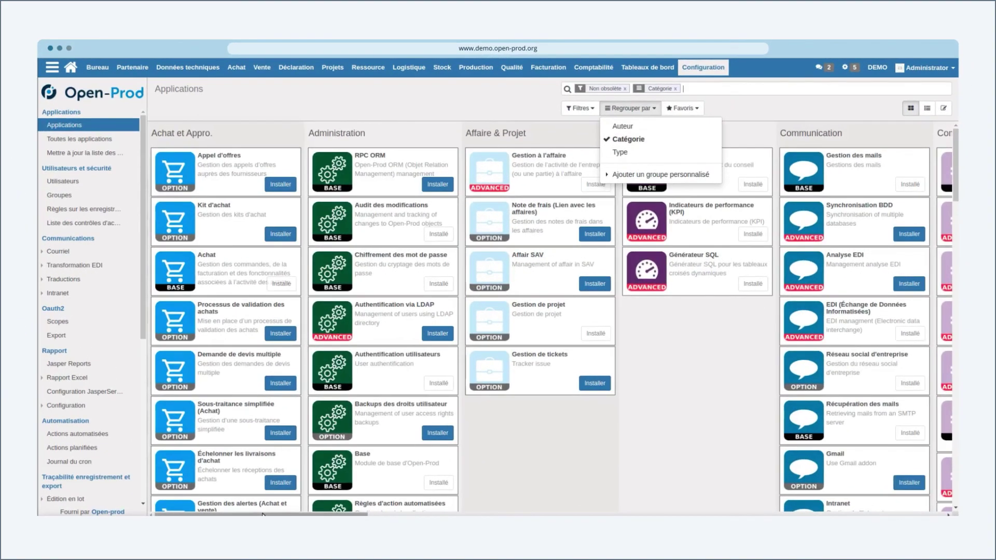
# Browse the module categories and install the Adresse de livraison module from Gestion des tiers.
pyautogui.moveTo(264, 514); pyautogui.dragTo(799, 515)
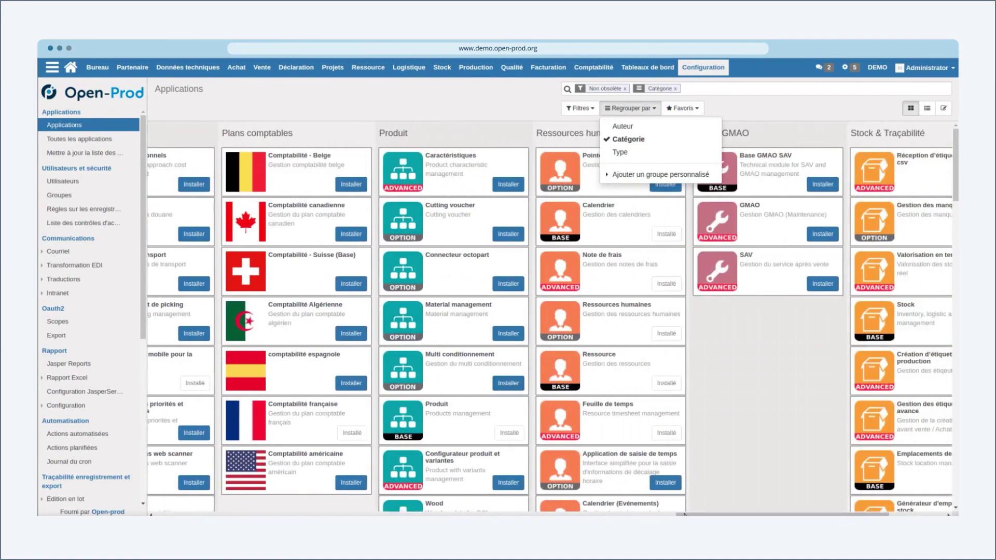
pyautogui.moveTo(684, 515); pyautogui.dragTo(519, 515)
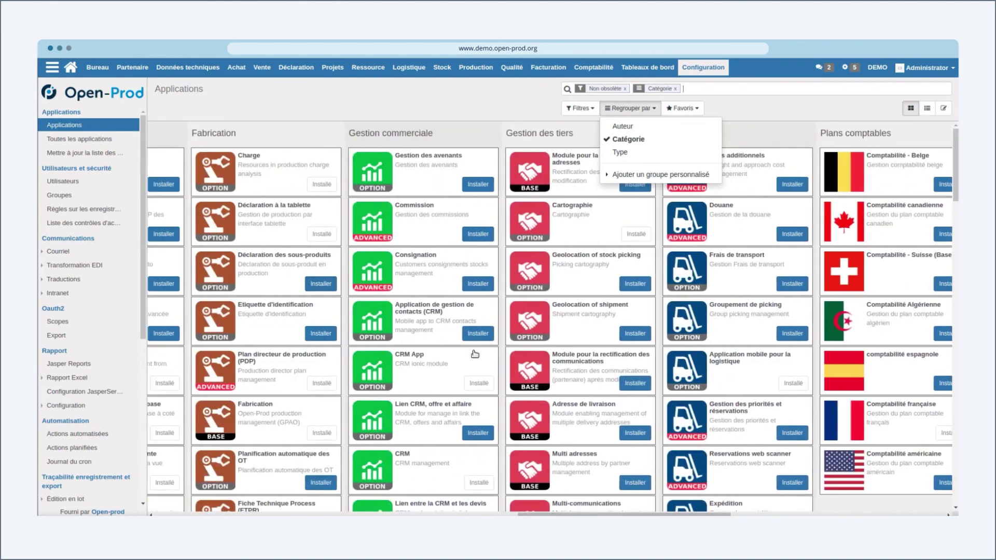
pyautogui.click(471, 116)
pyautogui.scroll(-4, 525, 250)
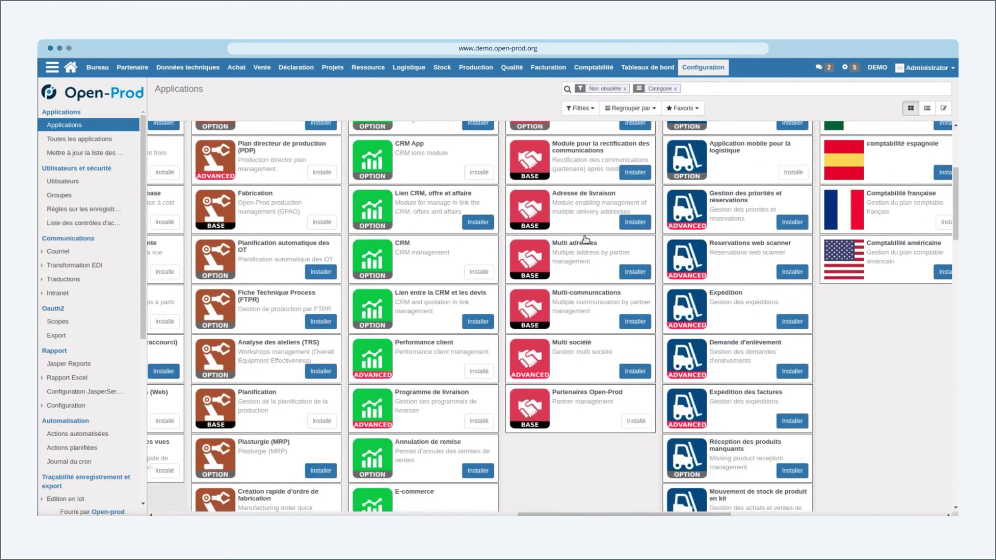
pyautogui.click(635, 223)
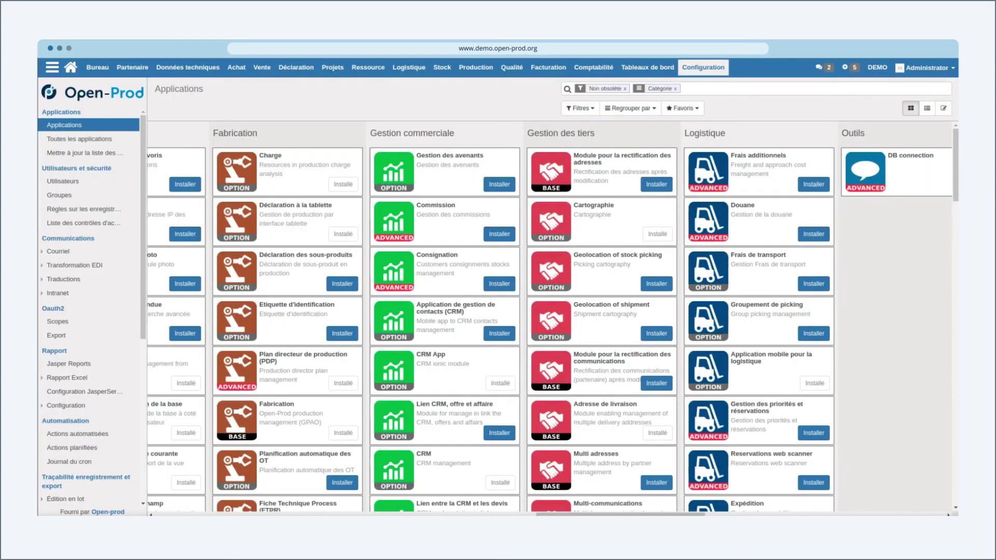
# Edit the transport details of client ESCOFFIER FRERES SA, view the new delivery address form, and close it without saving.
pyautogui.click(132, 67)
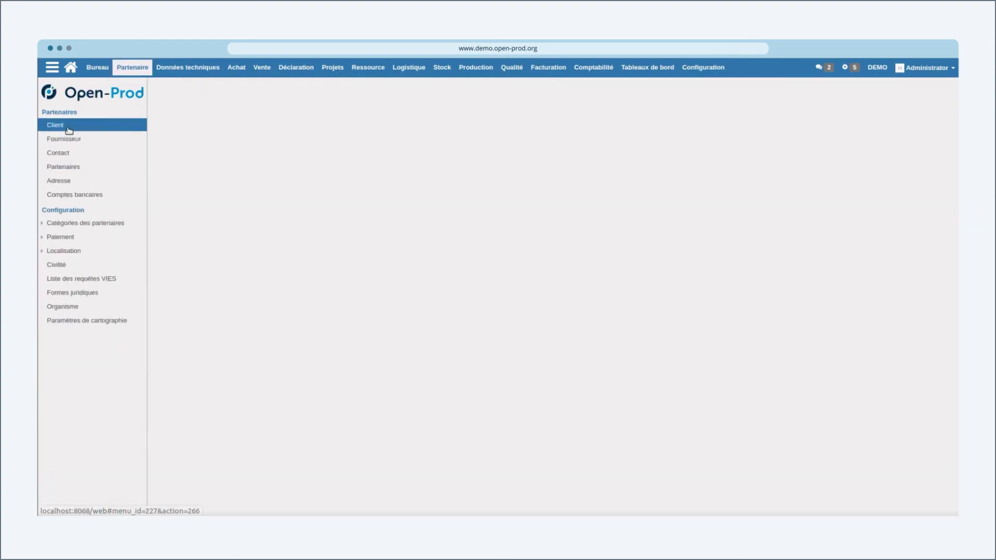
pyautogui.click(69, 129)
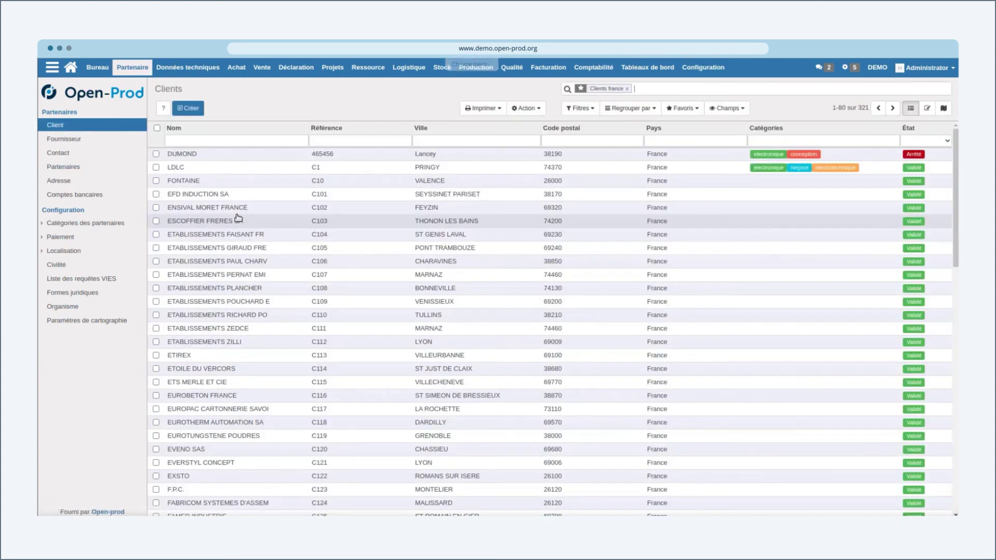
pyautogui.click(238, 218)
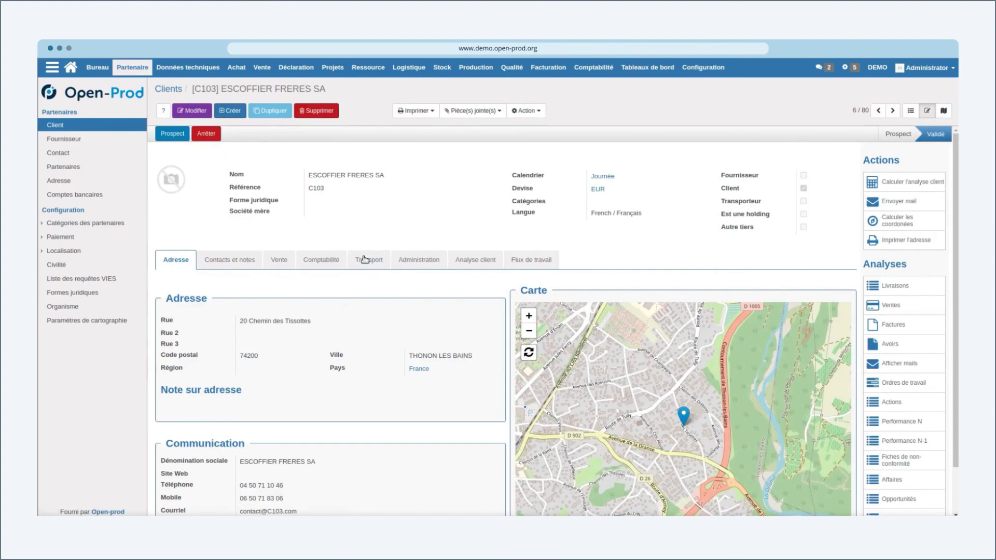
pyautogui.click(365, 260)
pyautogui.click(192, 111)
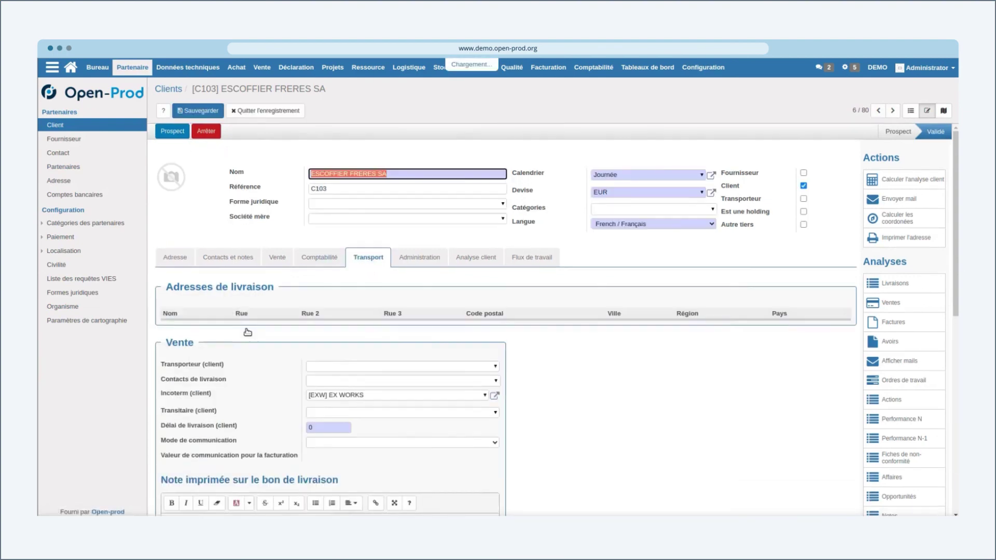
pyautogui.click(199, 327)
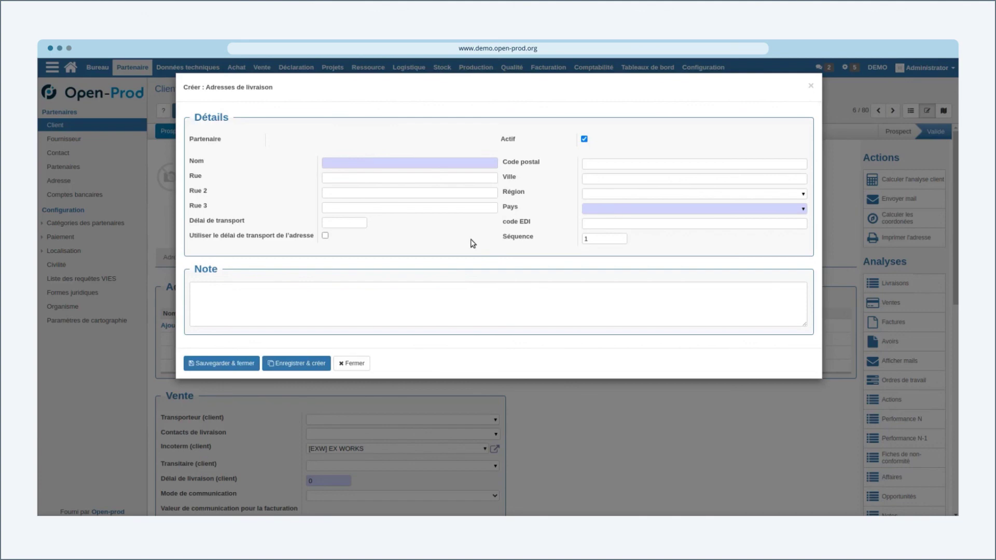
pyautogui.click(812, 88)
# Search the application modules for "mult" and install the Multi-communications module.
pyautogui.click(704, 70)
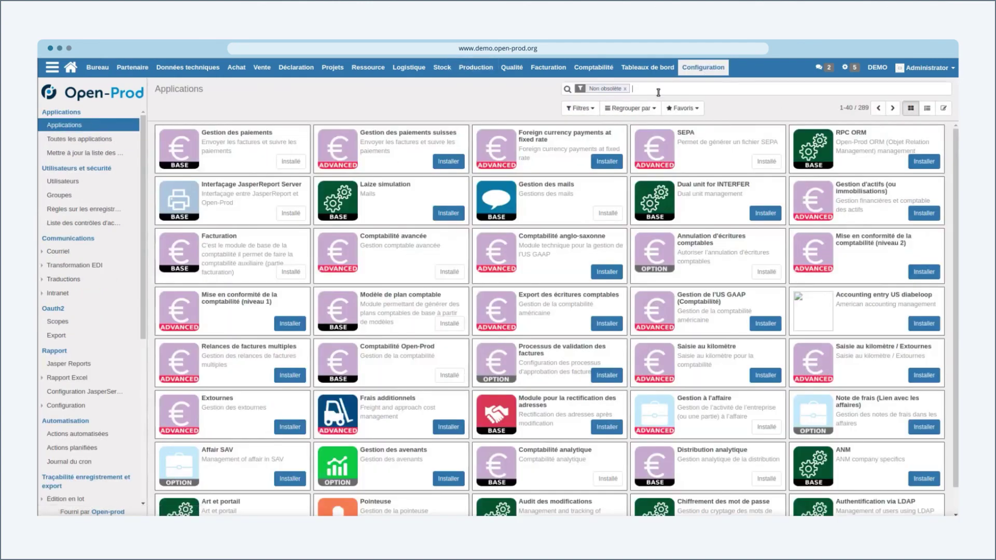
pyautogui.write('mult')
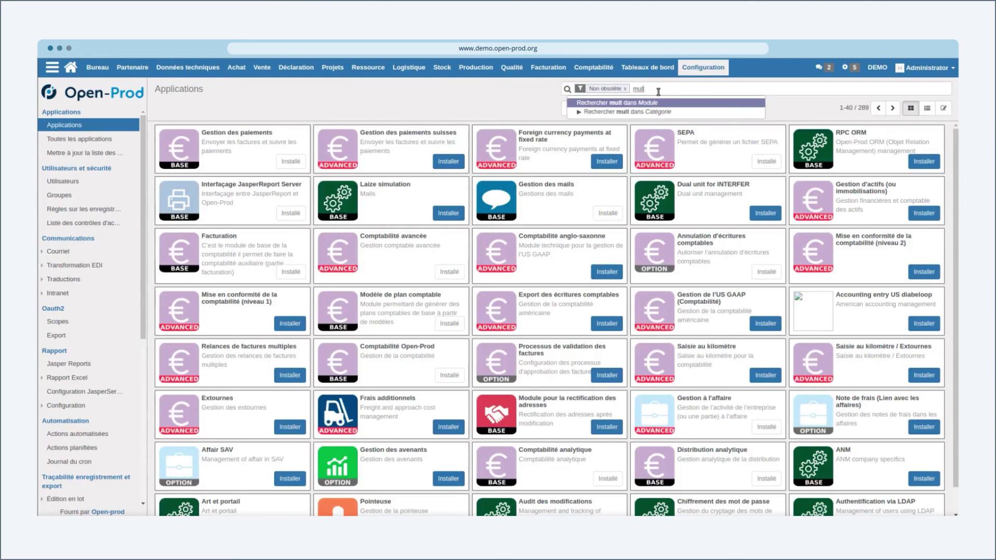
pyautogui.press('Return')
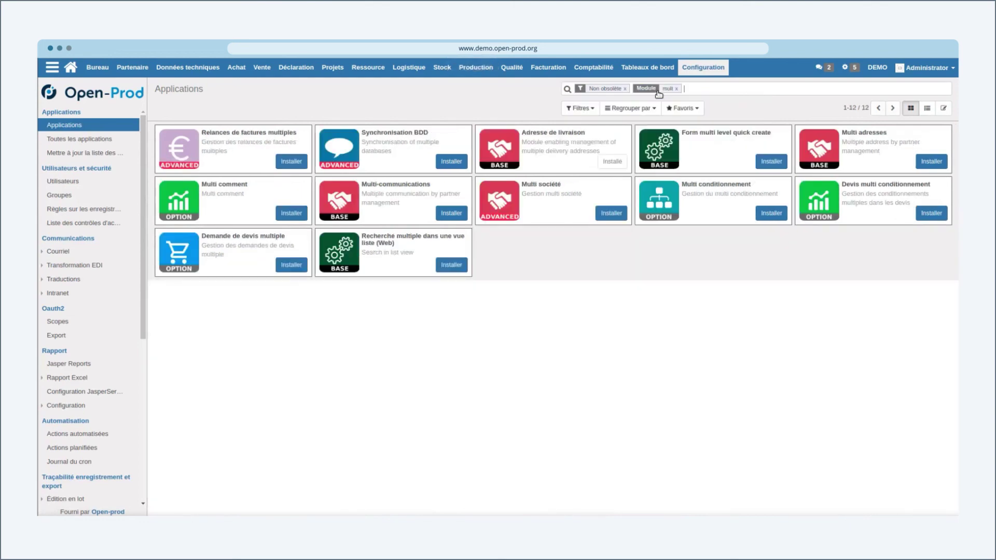
pyautogui.click(400, 208)
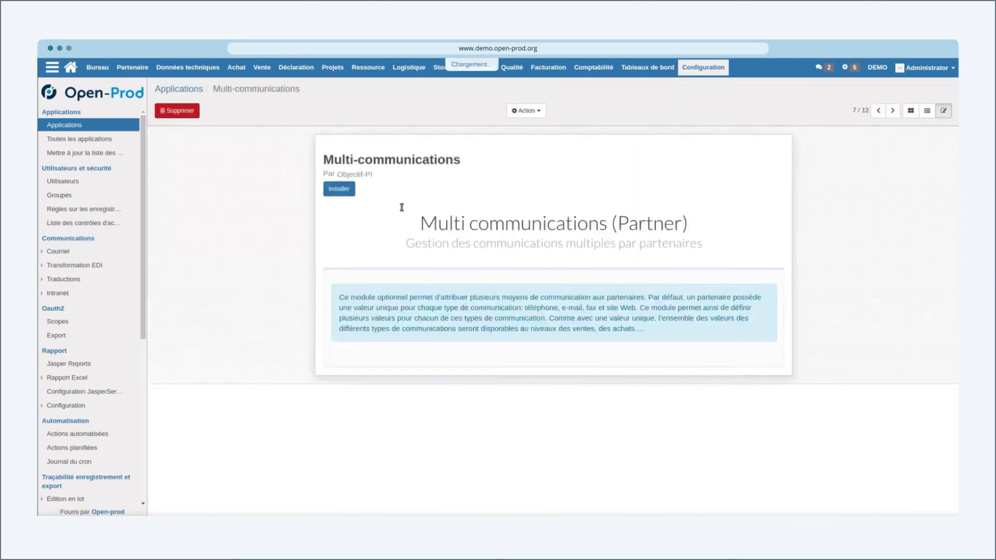
pyautogui.click(341, 230)
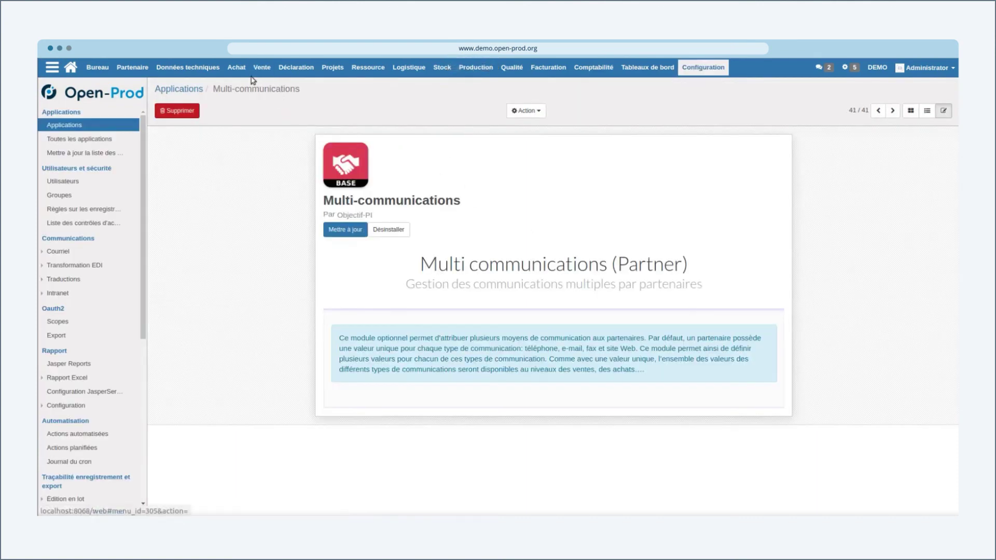
# Edit the address details of client ETABLISSEMENTS PAUL CHARV, start a new communication entry and view its available types.
pyautogui.click(133, 67)
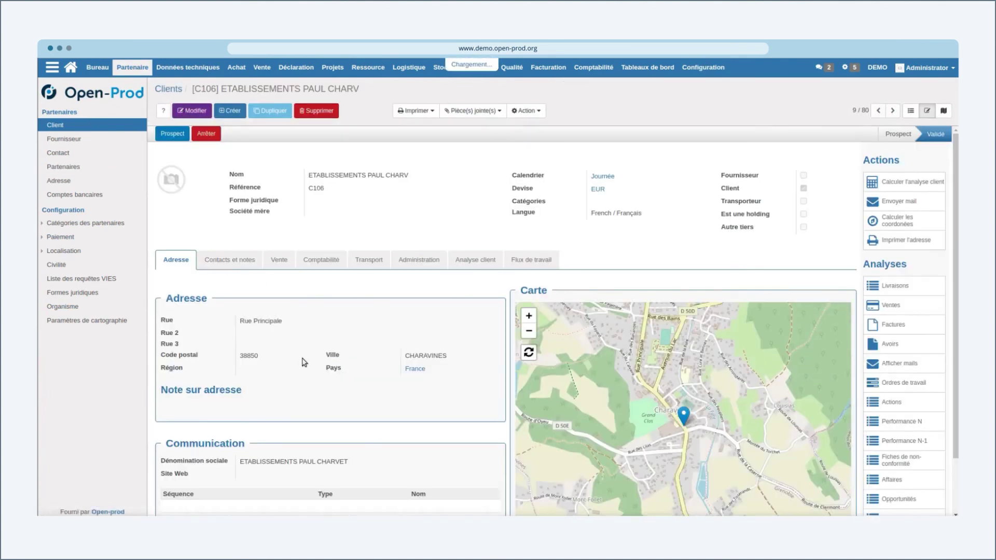
pyautogui.scroll(-3, 218, 415)
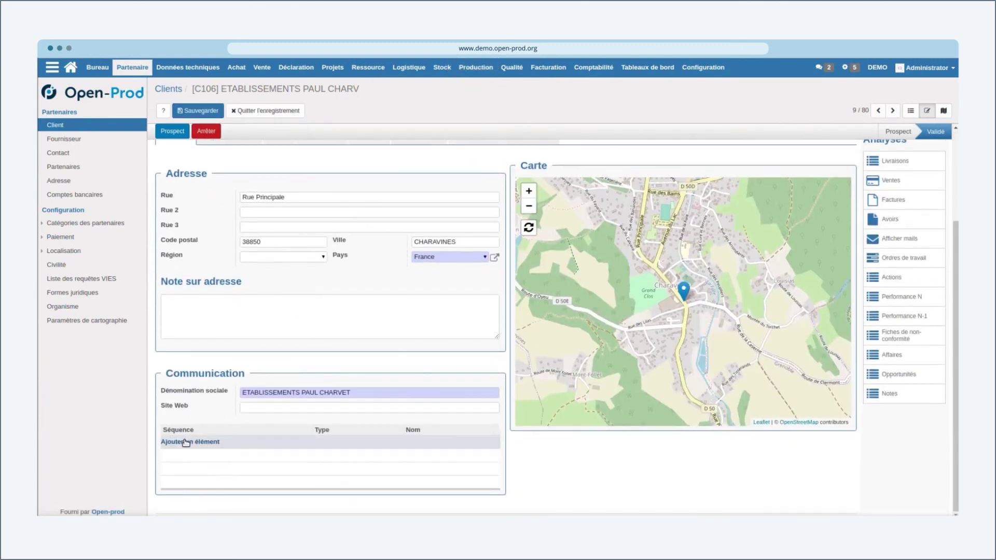
pyautogui.click(186, 442)
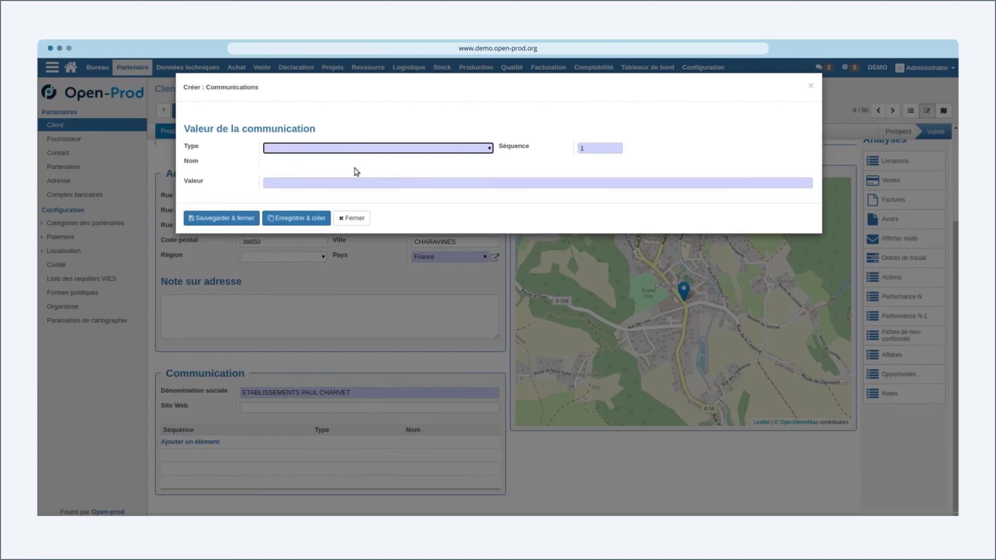
pyautogui.click(489, 149)
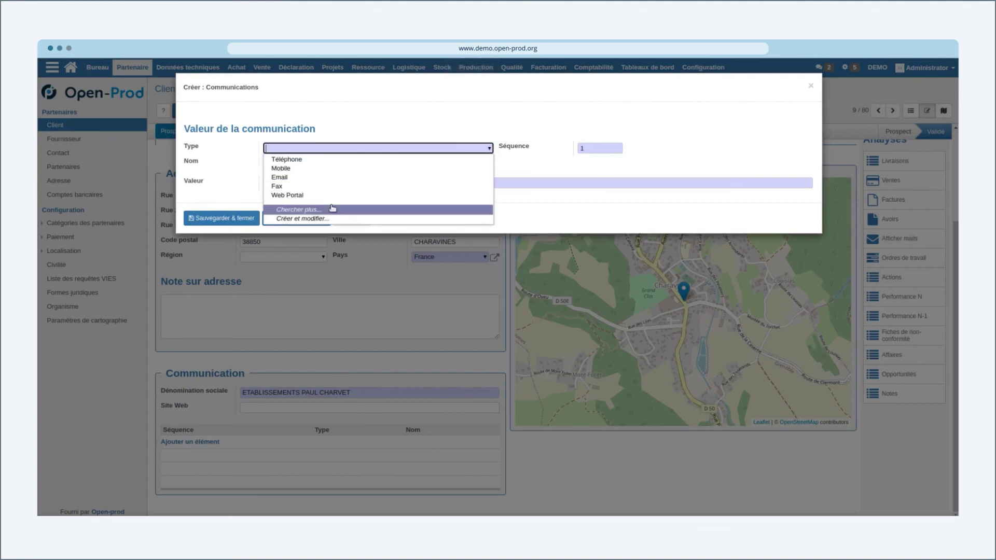
# Open the creation form for a new communication type, view its type options, and close both forms without saving.
pyautogui.click(320, 219)
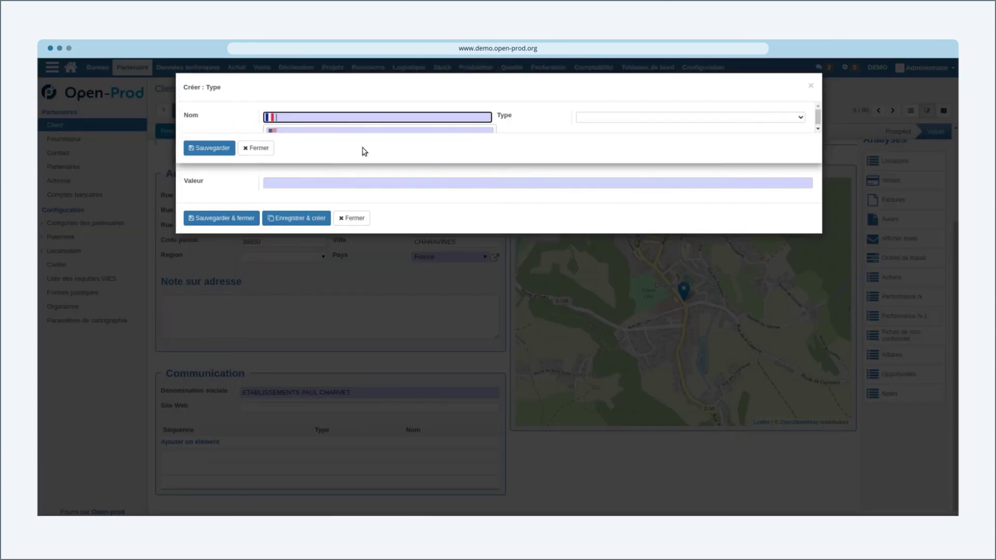
pyautogui.click(744, 120)
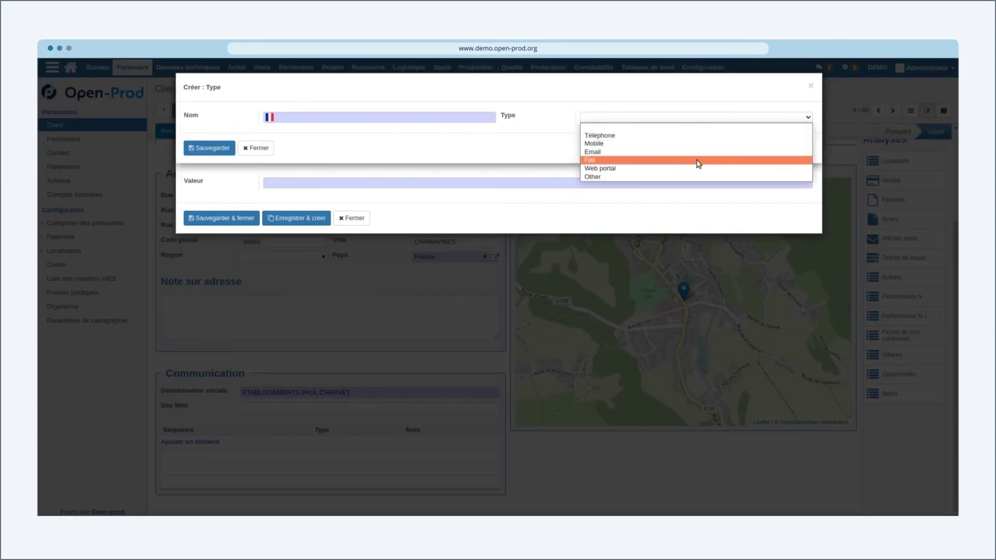
pyautogui.click(812, 86)
pyautogui.click(813, 86)
pyautogui.click(811, 86)
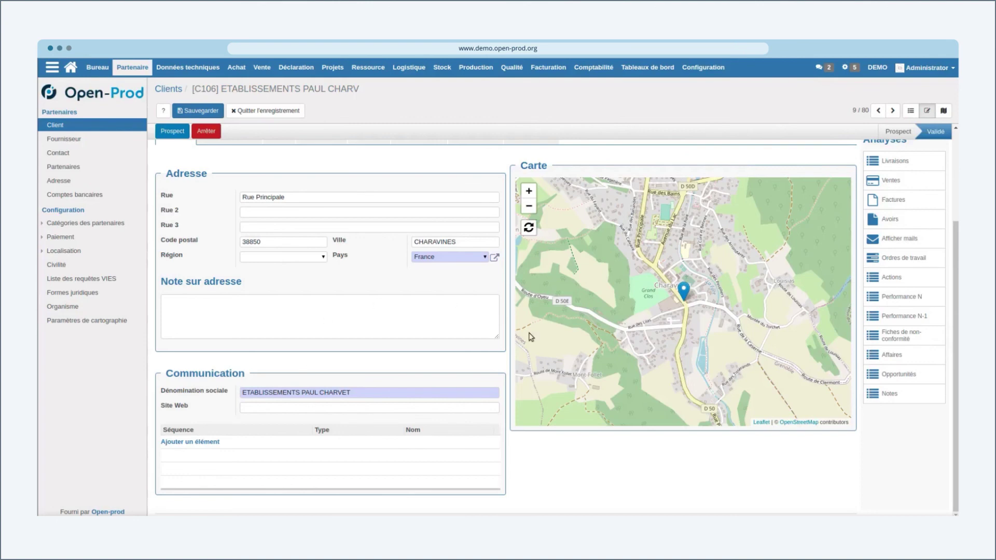